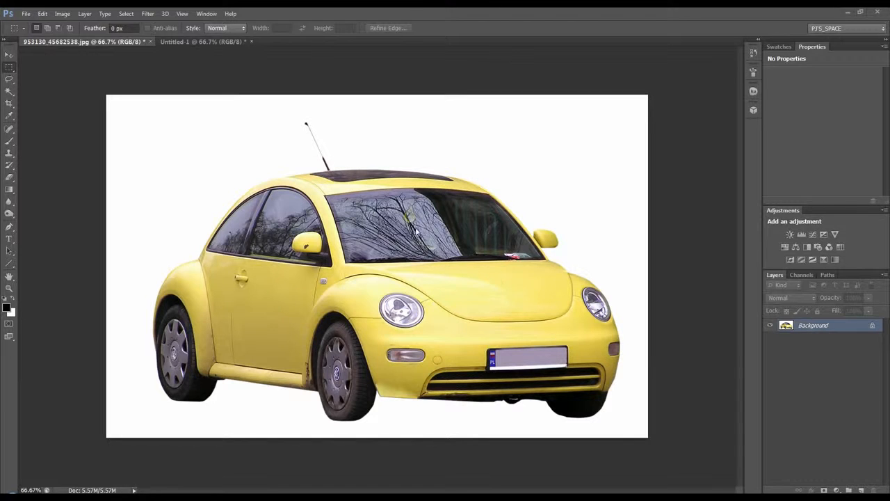
# Switch to the Untitled-1 document and view its Blue, Green and Red channels individually
pyautogui.click(197, 41)
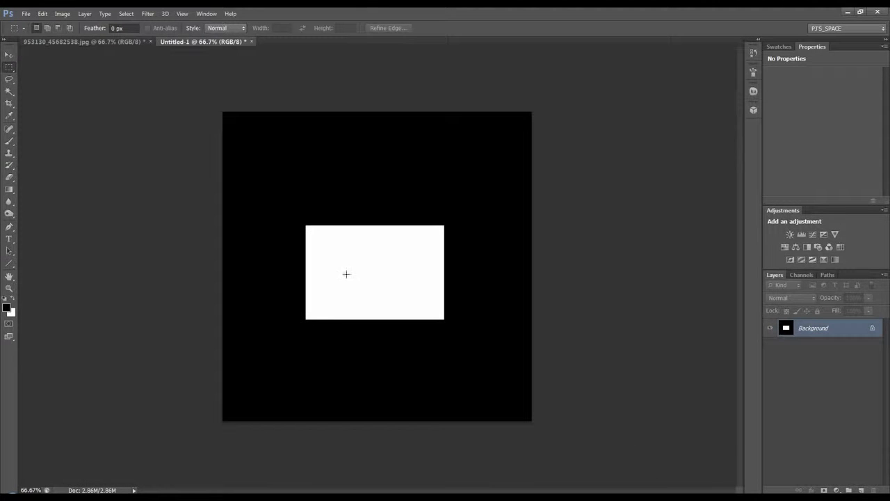
pyautogui.click(104, 42)
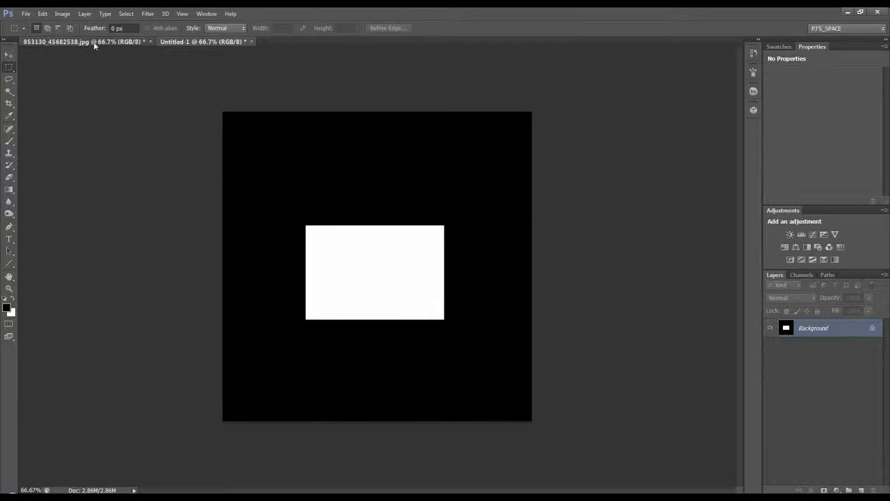
pyautogui.click(220, 42)
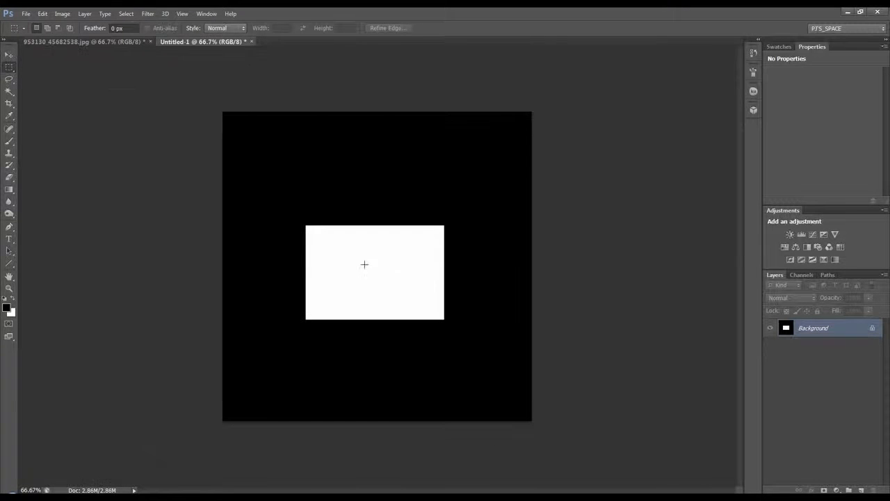
pyautogui.click(800, 277)
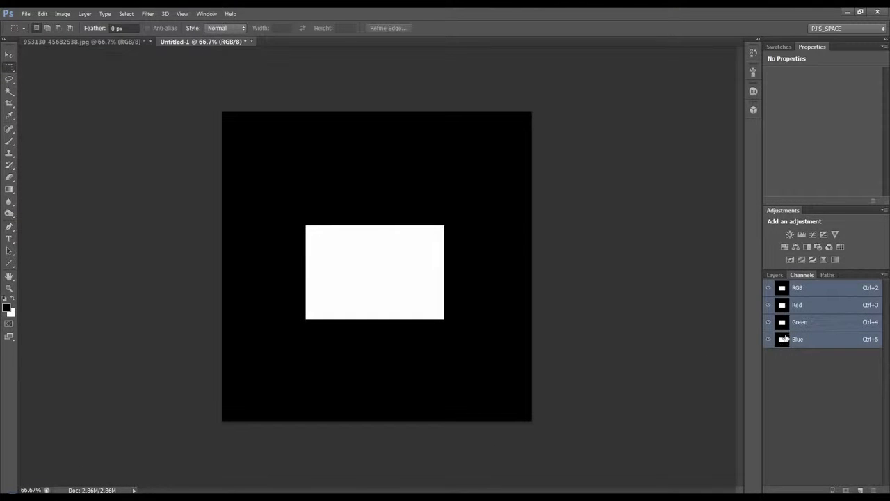
pyautogui.click(807, 343)
pyautogui.click(804, 324)
pyautogui.click(805, 307)
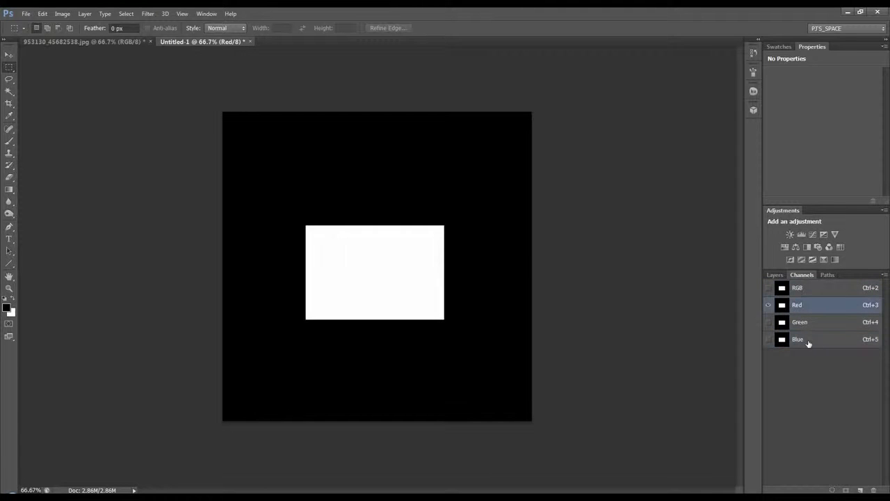
# Duplicate the Green channel, load the copy as a selection and deselect it
pyautogui.moveTo(805, 325); pyautogui.dragTo(861, 490)
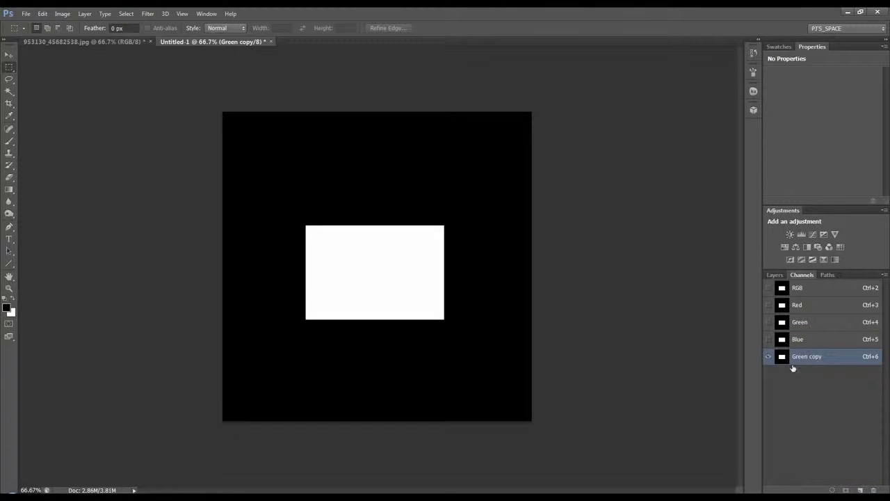
pyautogui.keyDown('ctrl'); pyautogui.click(783, 357); pyautogui.keyUp('ctrl')
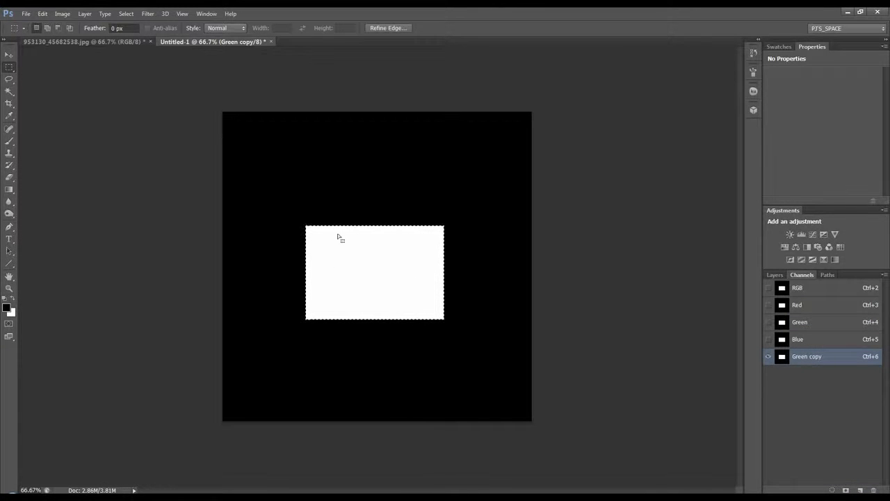
pyautogui.hotkey('ctrl', 'd')
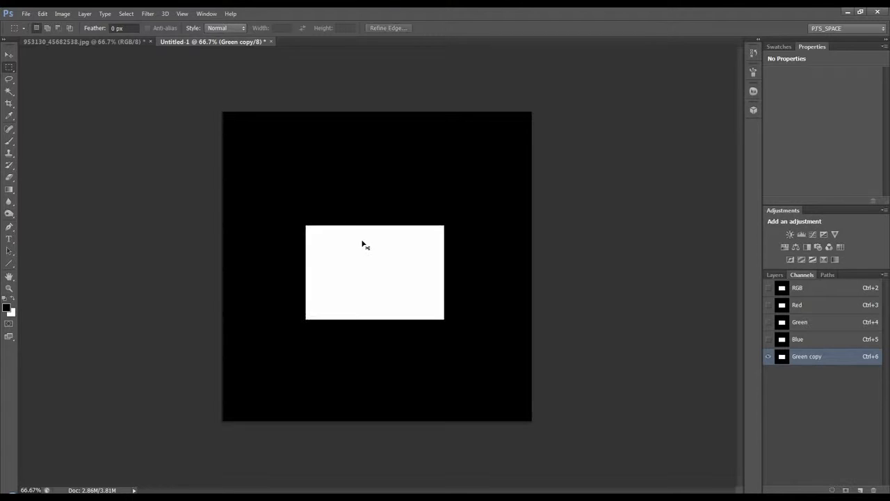
# Fill four elliptical selections around the rectangle with white in the Green copy channel, and test loading the channel as a selection
pyautogui.rightClick(9, 68)
pyautogui.click(48, 77)
pyautogui.moveTo(270, 148); pyautogui.dragTo(294, 172)
pyautogui.moveTo(408, 185); pyautogui.dragTo(422, 203)
pyautogui.moveTo(283, 343); pyautogui.dragTo(303, 376)
pyautogui.moveTo(407, 353); pyautogui.dragTo(445, 370)
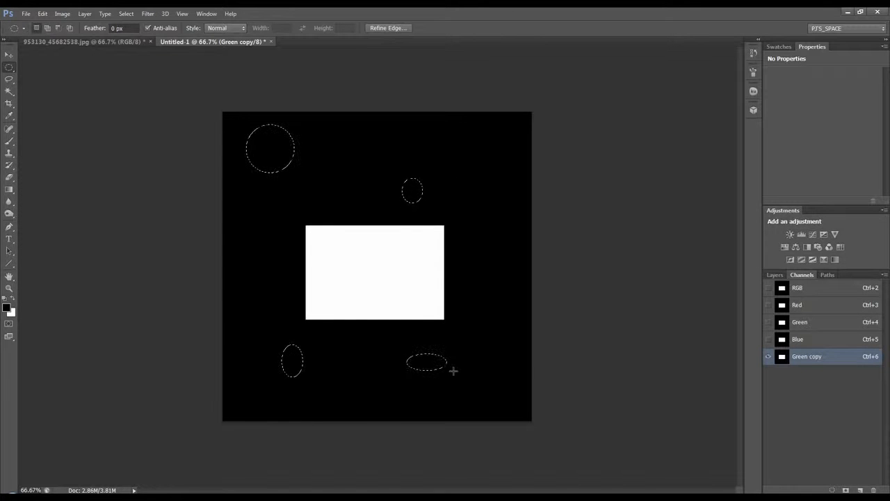
pyautogui.hotkey('ctrl', 'BackSpace')
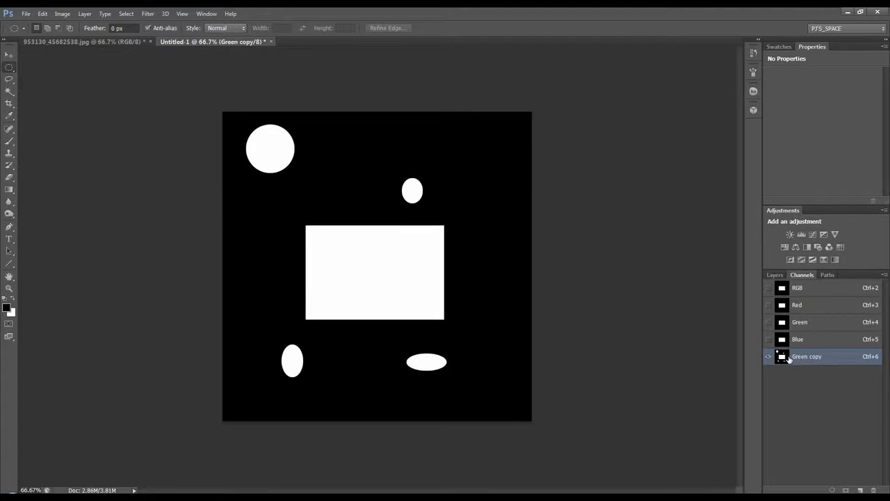
pyautogui.keyDown('ctrl'); pyautogui.click(782, 357); pyautogui.keyUp('ctrl')
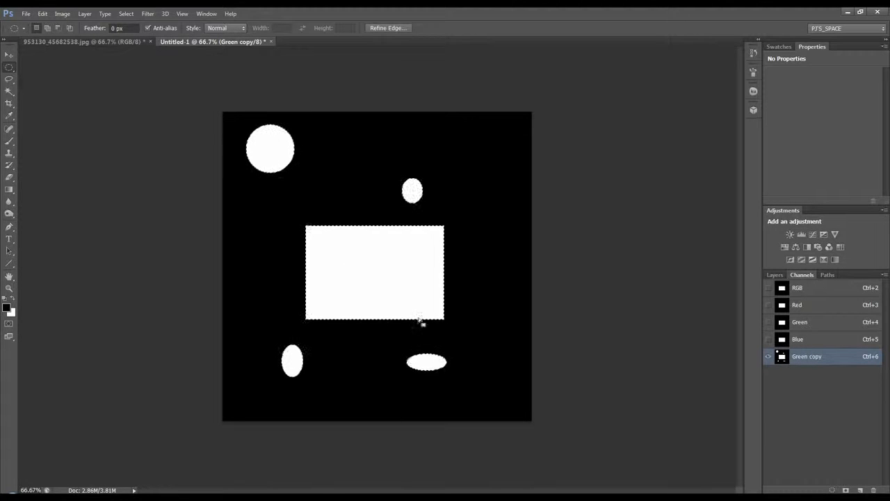
pyautogui.hotkey('ctrl', 'd')
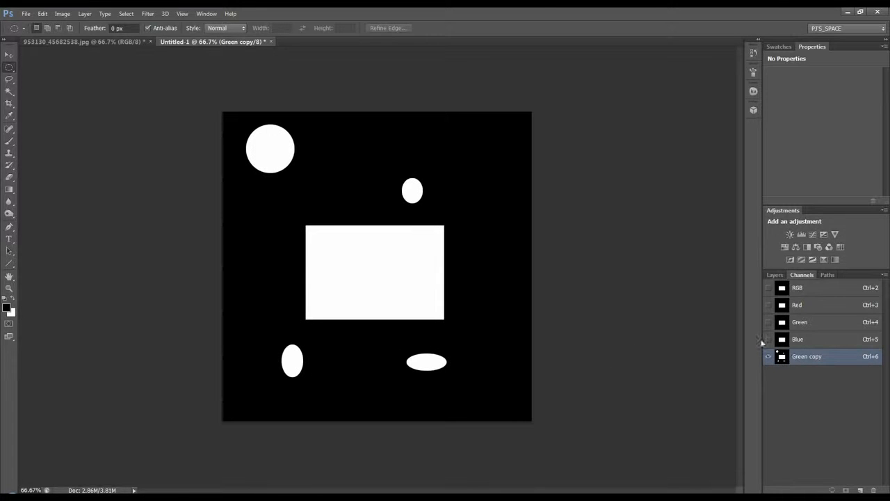
# Close the Untitled-1 document without saving and show the layers of the car image
pyautogui.click(271, 42)
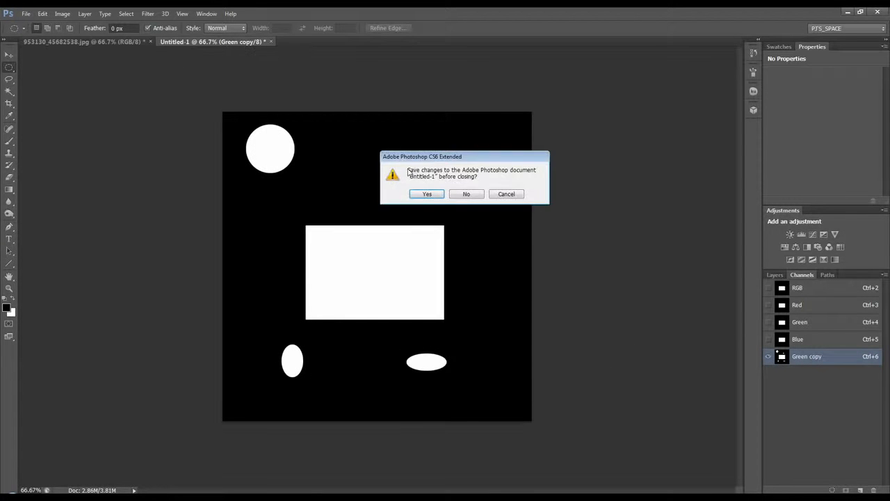
pyautogui.click(466, 197)
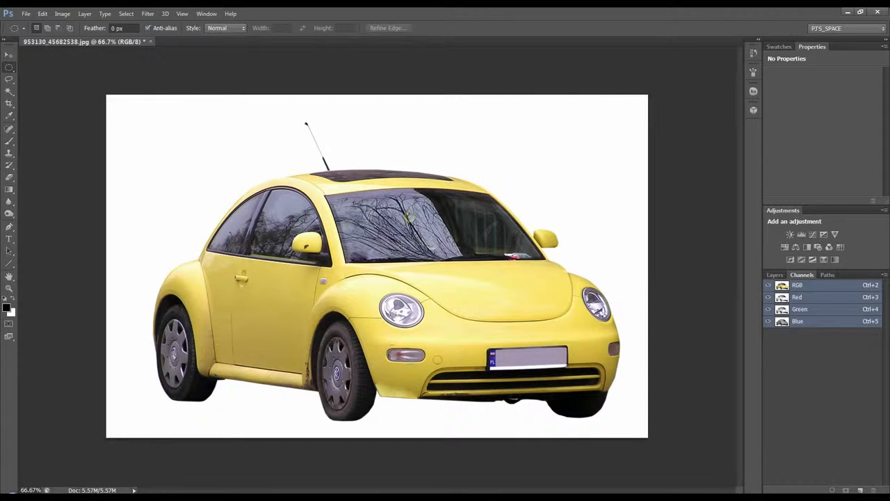
pyautogui.click(774, 275)
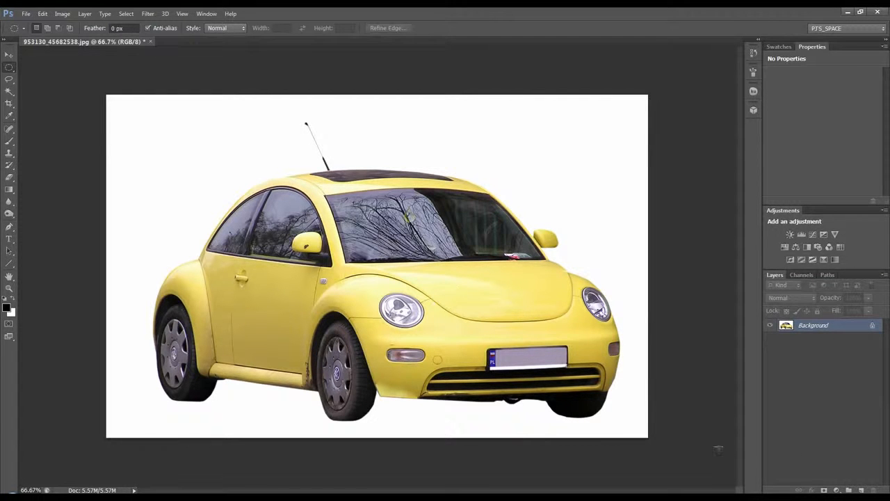
# Try a Hue/Saturation adjustment layer on the car image with the Yellows hue at -8, and delete the layer
pyautogui.click(836, 490)
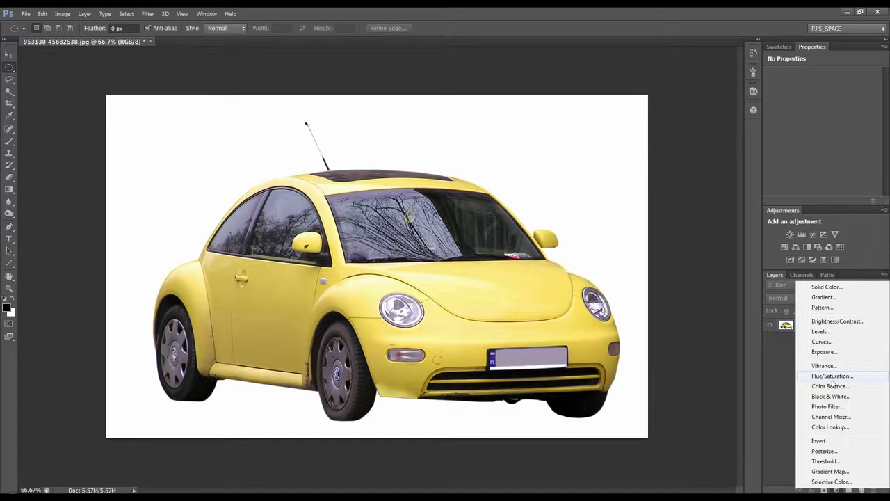
pyautogui.click(836, 384)
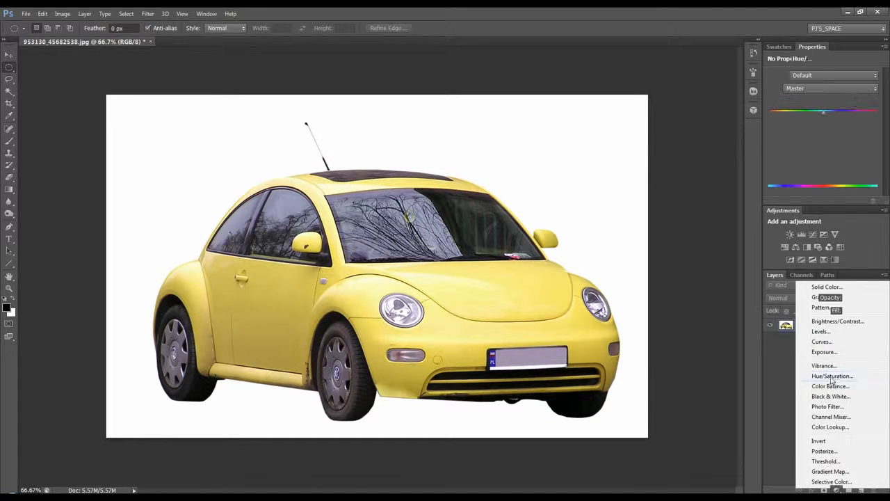
pyautogui.click(807, 89)
pyautogui.click(806, 115)
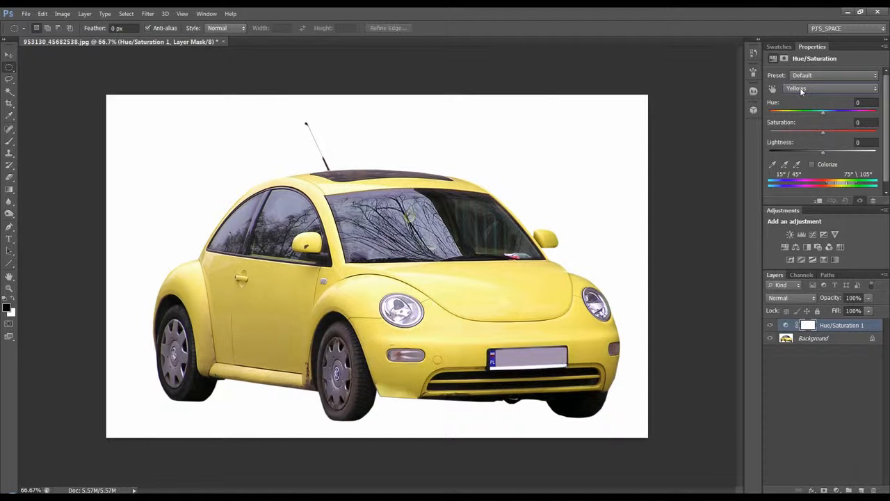
pyautogui.moveTo(824, 116)
pyautogui.mouseDown()
pyautogui.moveTo(861, 113)
pyautogui.moveTo(793, 116)
pyautogui.moveTo(874, 116)
pyautogui.moveTo(818, 116)
pyautogui.mouseUp()
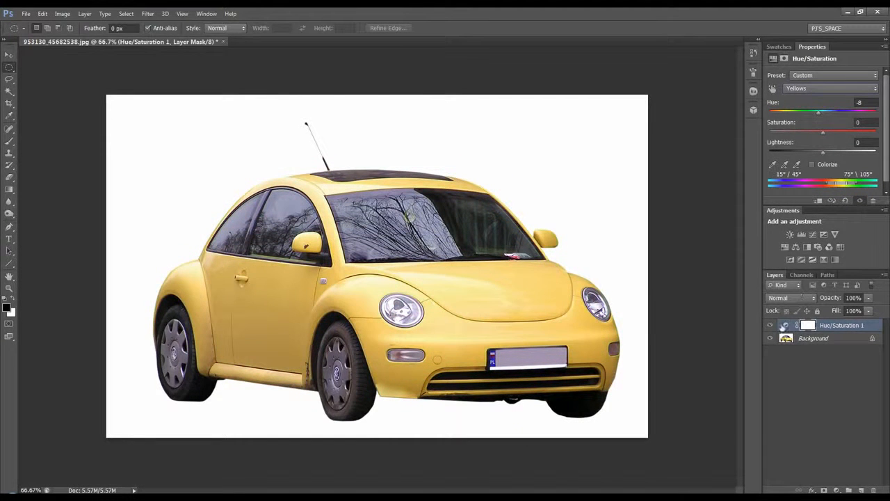
pyautogui.moveTo(786, 325); pyautogui.dragTo(876, 489)
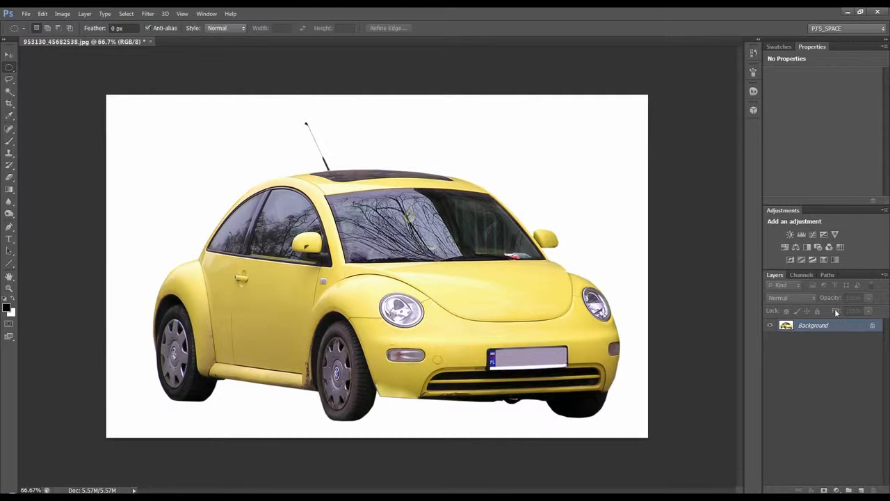
# Compare the car image's Red, Green and Blue channels with each other and with the RGB composite
pyautogui.click(805, 275)
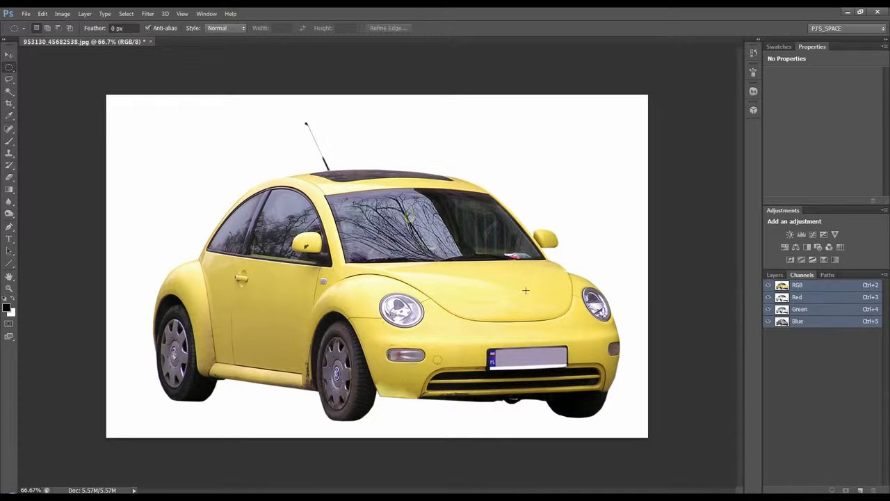
pyautogui.click(801, 321)
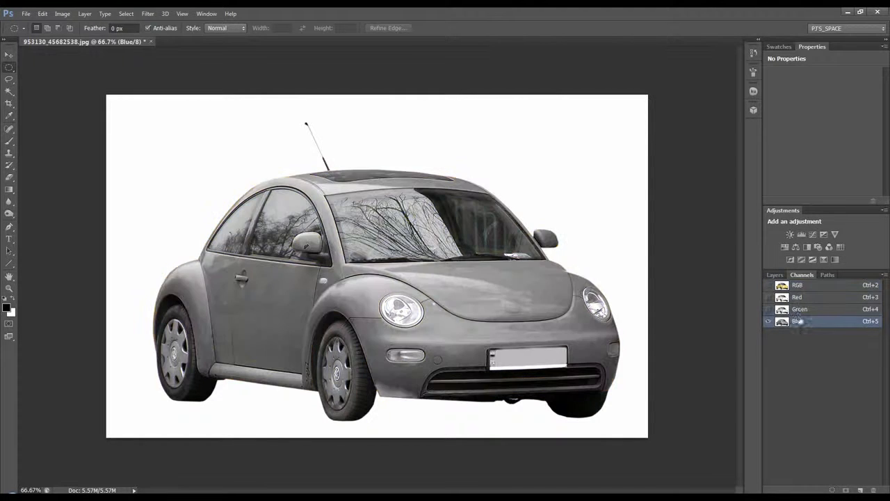
pyautogui.click(798, 299)
pyautogui.click(801, 310)
pyautogui.click(804, 322)
pyautogui.click(799, 298)
pyautogui.click(798, 286)
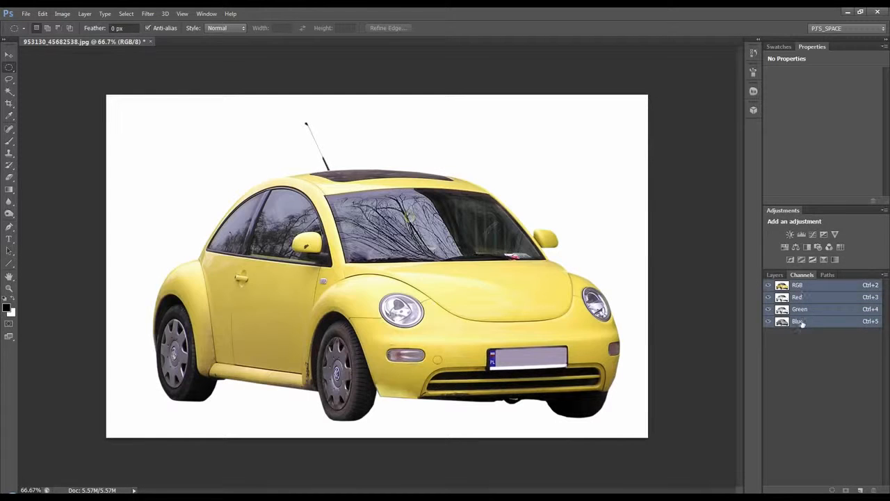
pyautogui.click(804, 321)
pyautogui.click(800, 310)
pyautogui.click(798, 298)
pyautogui.click(798, 286)
pyautogui.click(800, 321)
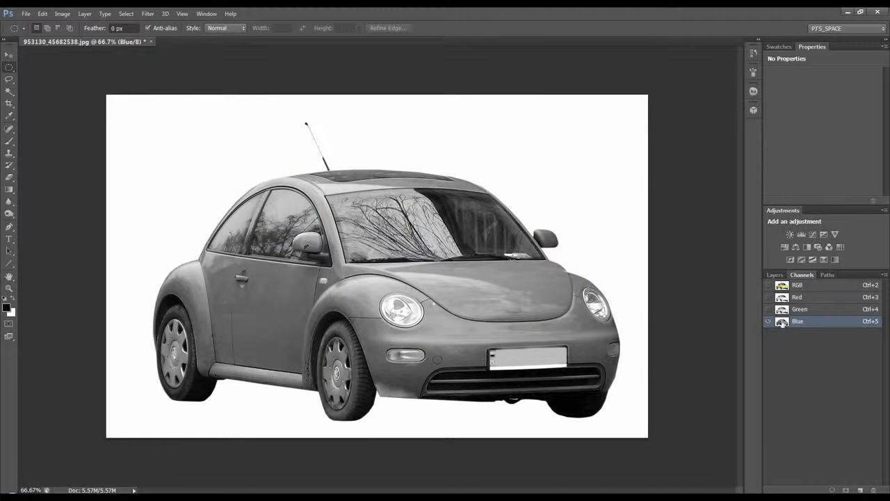
pyautogui.click(800, 285)
# Set up a channel calculation for the car image with Source 1 Gray, Source 2 Blue and Color Burn blending
pyautogui.click(62, 13)
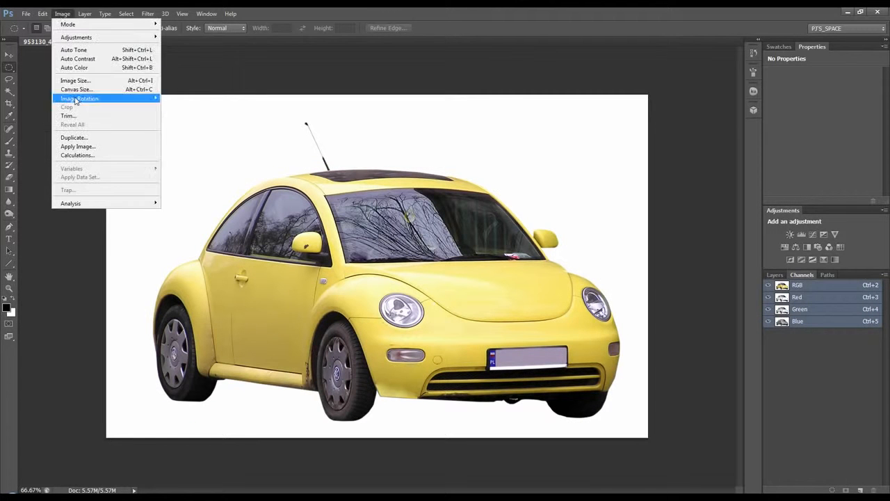
pyautogui.click(80, 155)
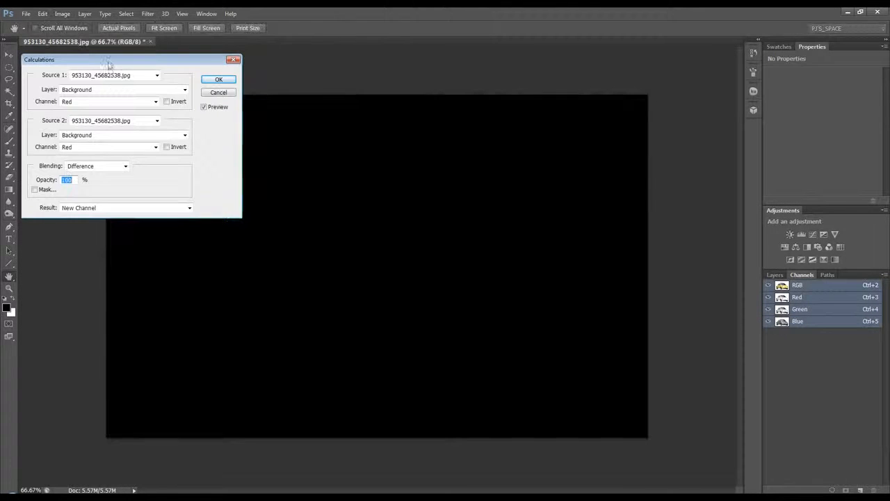
pyautogui.moveTo(109, 62); pyautogui.dragTo(112, 51)
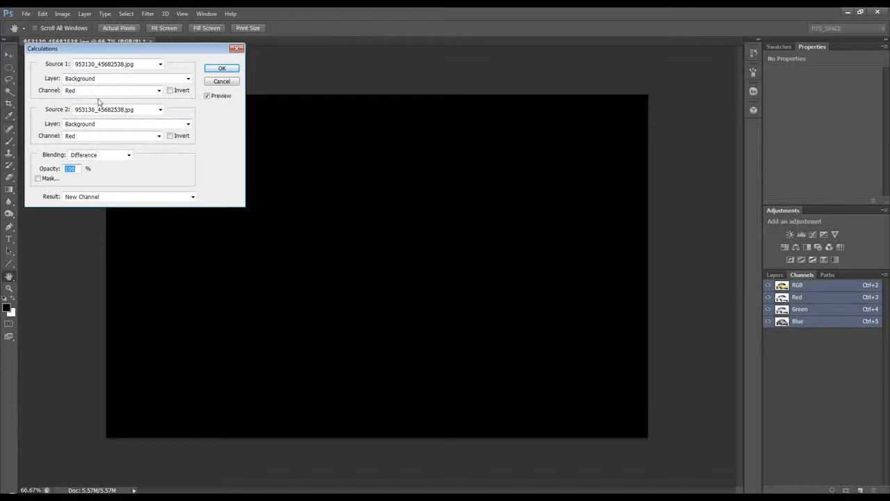
pyautogui.click(158, 90)
pyautogui.click(111, 101)
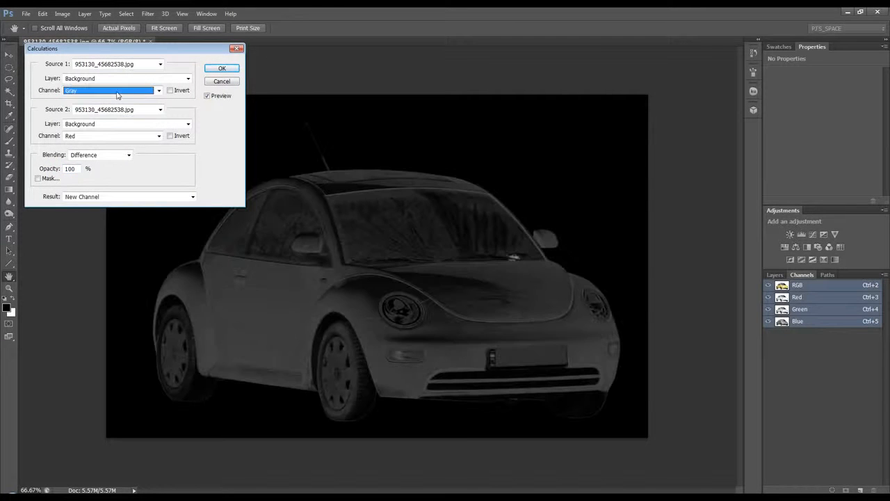
pyautogui.click(90, 156)
pyautogui.click(96, 197)
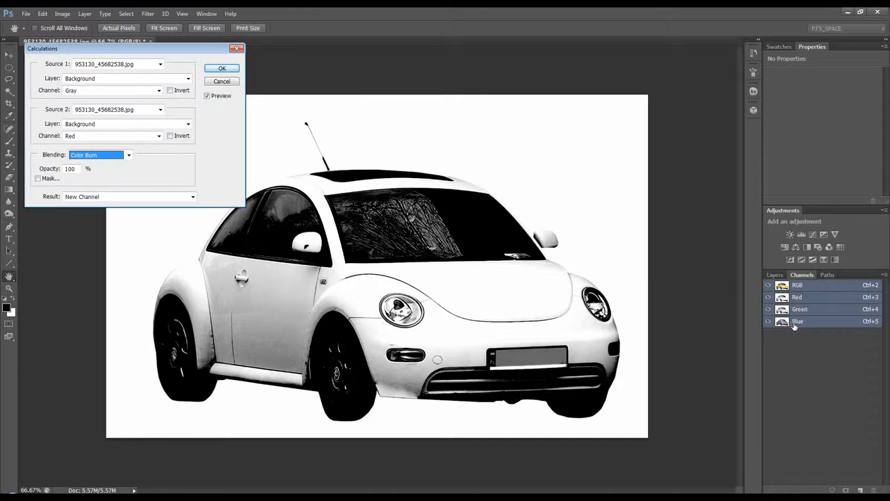
pyautogui.click(132, 137)
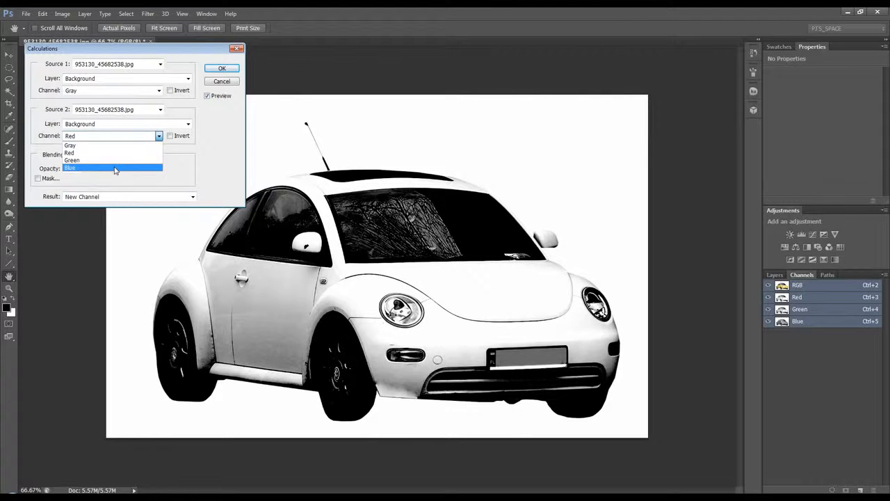
pyautogui.click(116, 169)
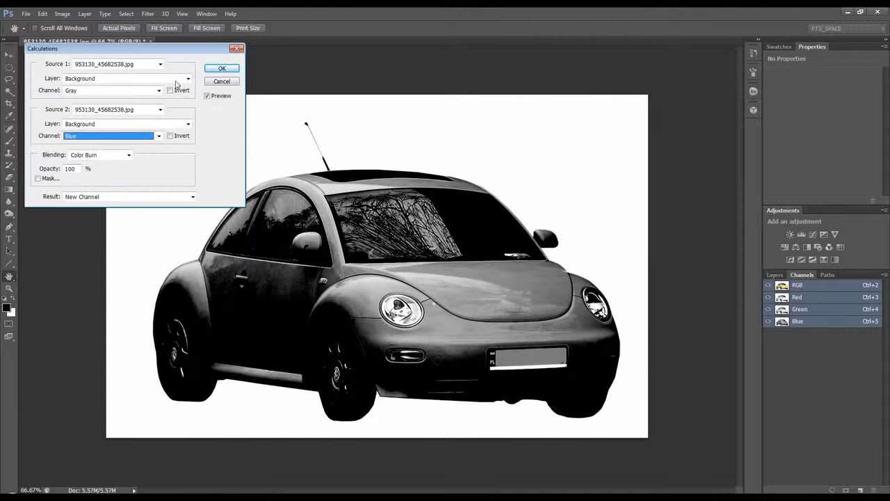
pyautogui.moveTo(176, 49); pyautogui.dragTo(170, 47)
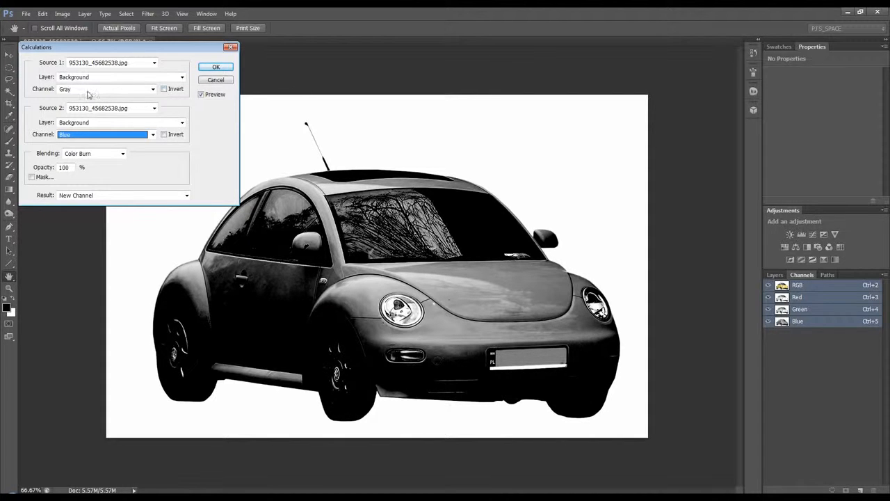
# Try inverting the Source 1 Gray and Source 2 Blue channels, and cancel the calculation
pyautogui.click(164, 89)
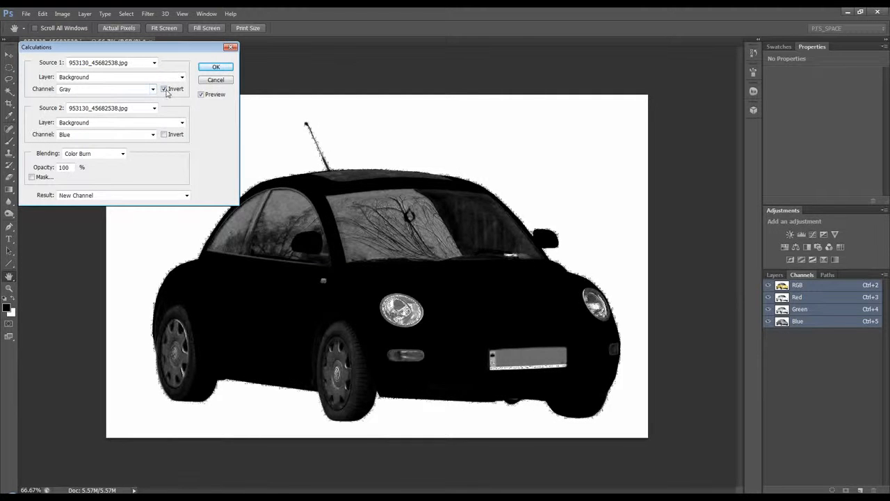
pyautogui.click(164, 135)
pyautogui.click(164, 135)
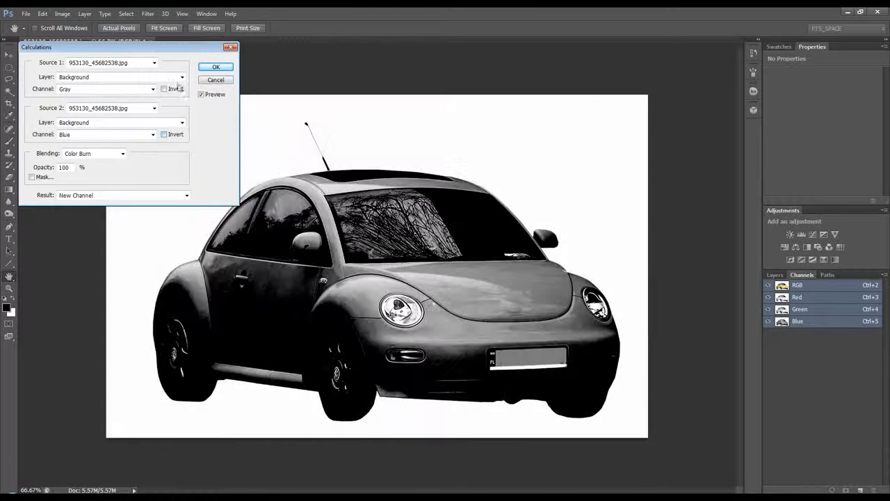
pyautogui.click(217, 82)
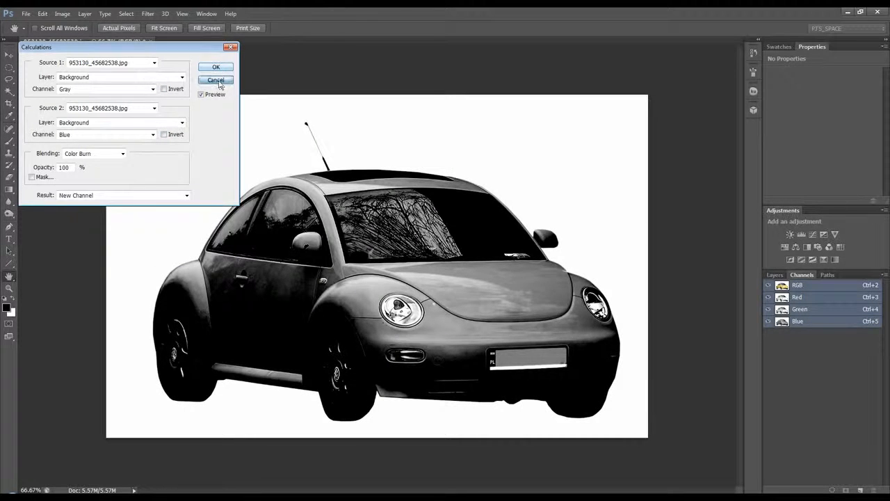
# Duplicate the Blue channel and calculate a new channel from Source 1 Gray and Source 2 Blue copy with Color Burn blending at 100% opacity
pyautogui.click(798, 322)
pyautogui.moveTo(809, 322); pyautogui.dragTo(861, 490)
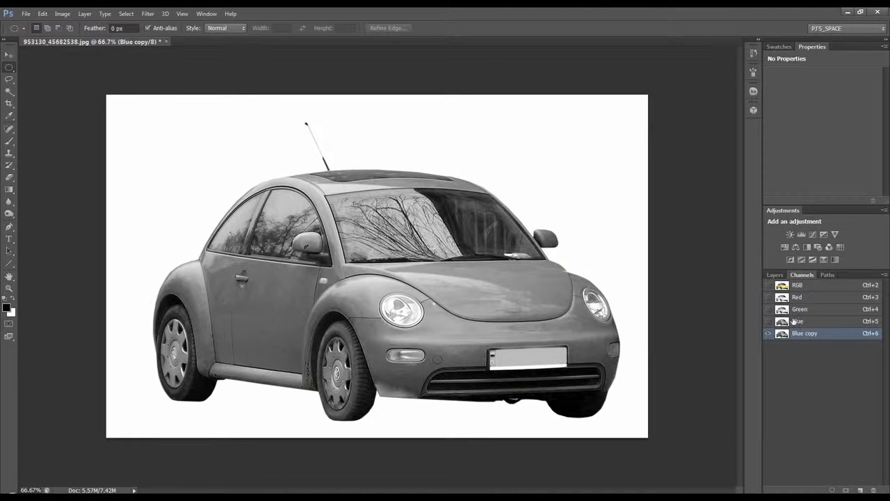
pyautogui.click(62, 13)
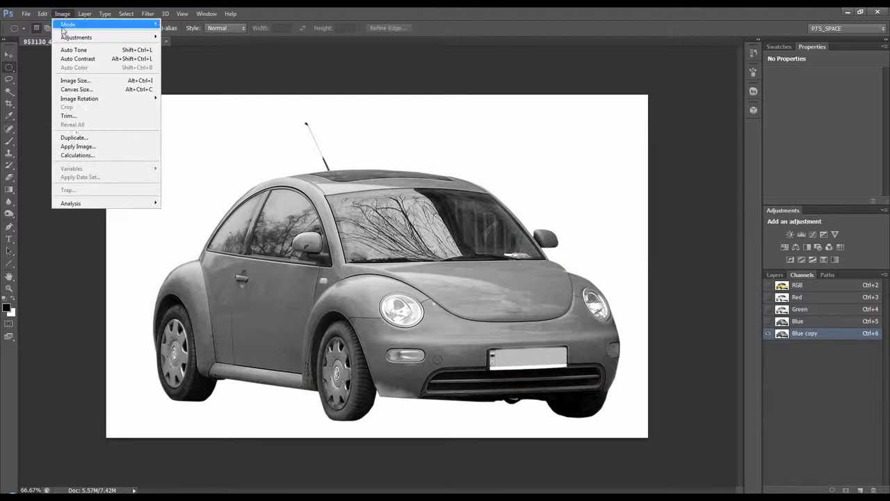
pyautogui.click(82, 156)
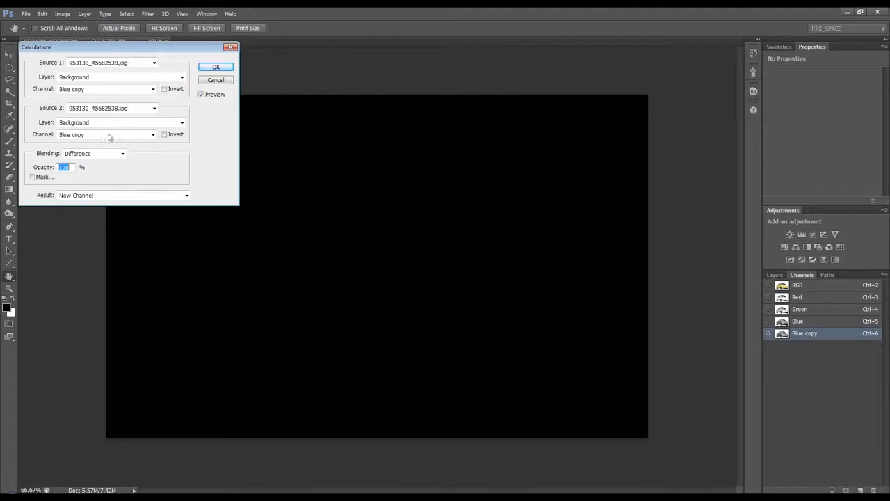
pyautogui.click(104, 89)
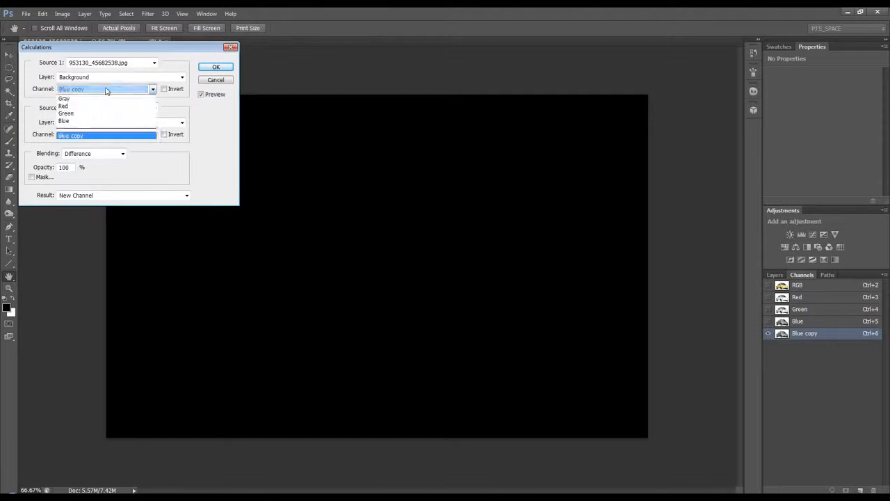
pyautogui.click(106, 98)
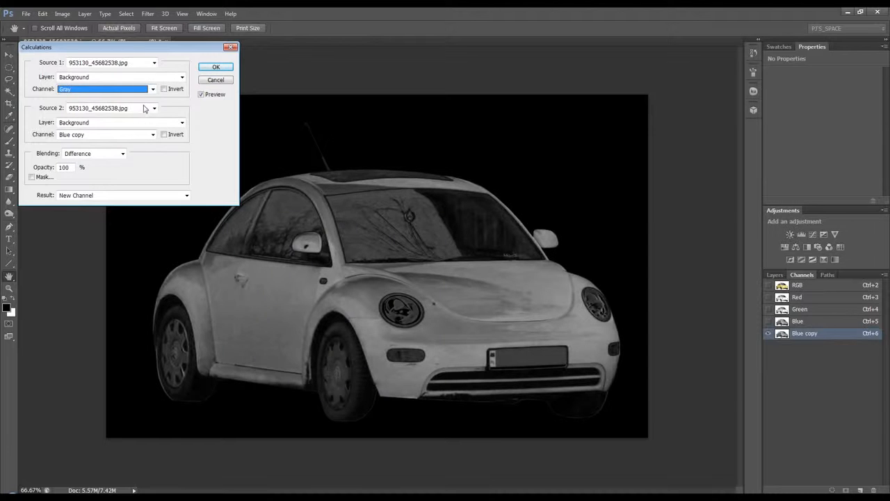
pyautogui.click(90, 154)
pyautogui.click(90, 195)
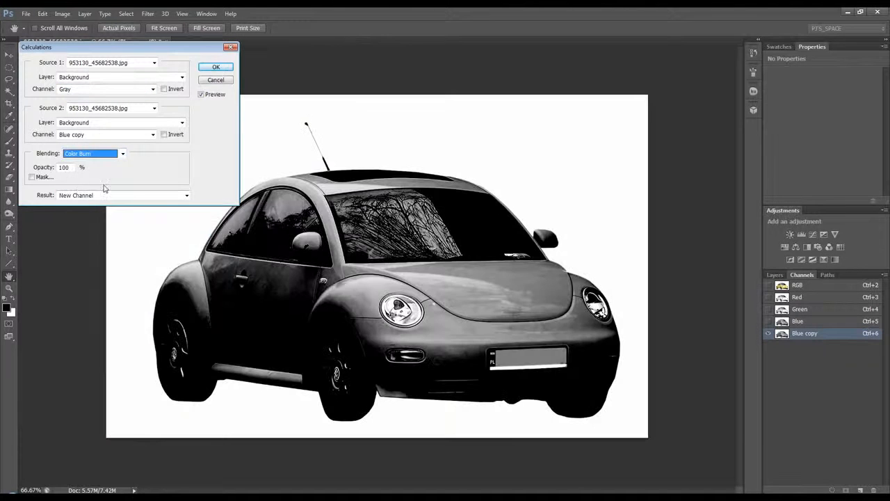
pyautogui.scroll(1, 106, 160)
pyautogui.scroll(-1, 106, 160)
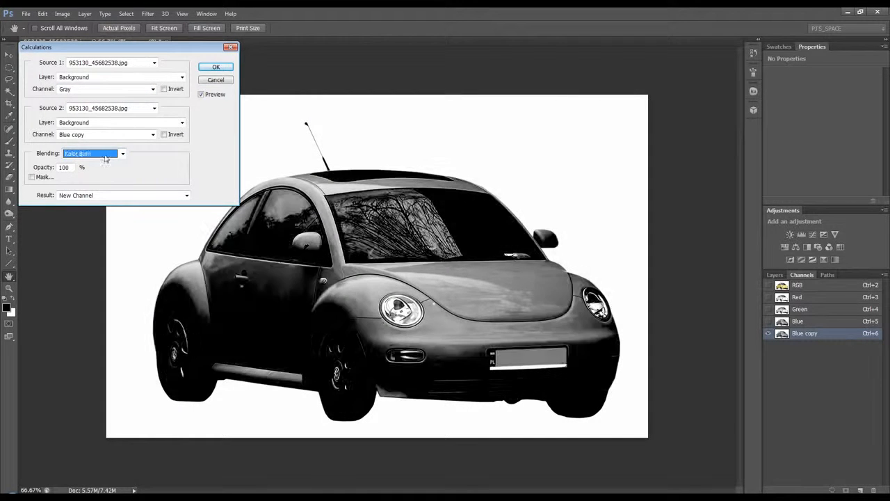
pyautogui.click(165, 89)
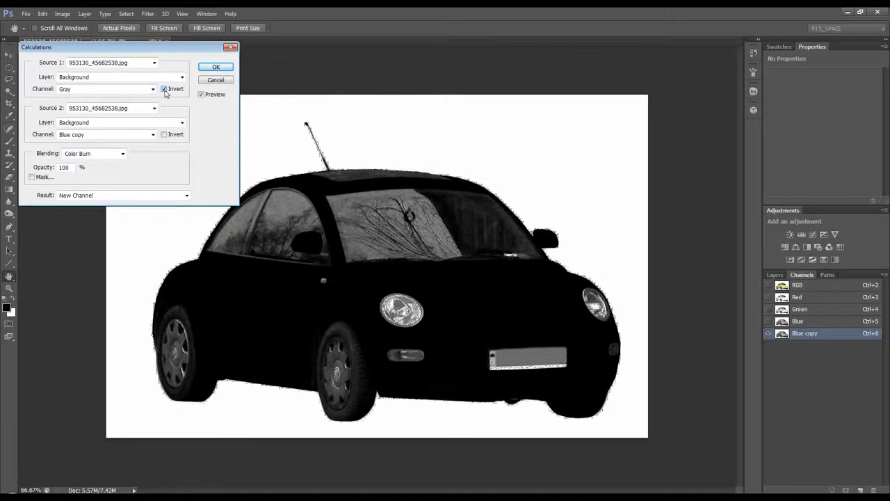
pyautogui.click(164, 89)
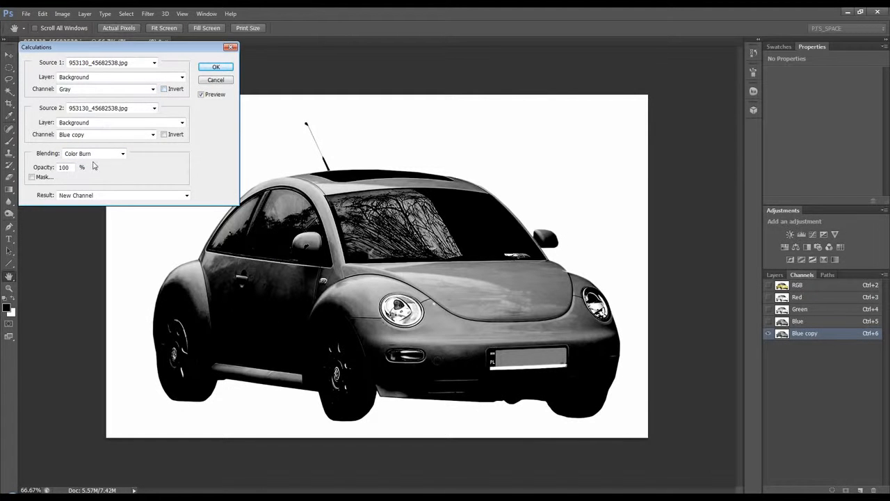
pyautogui.click(225, 68)
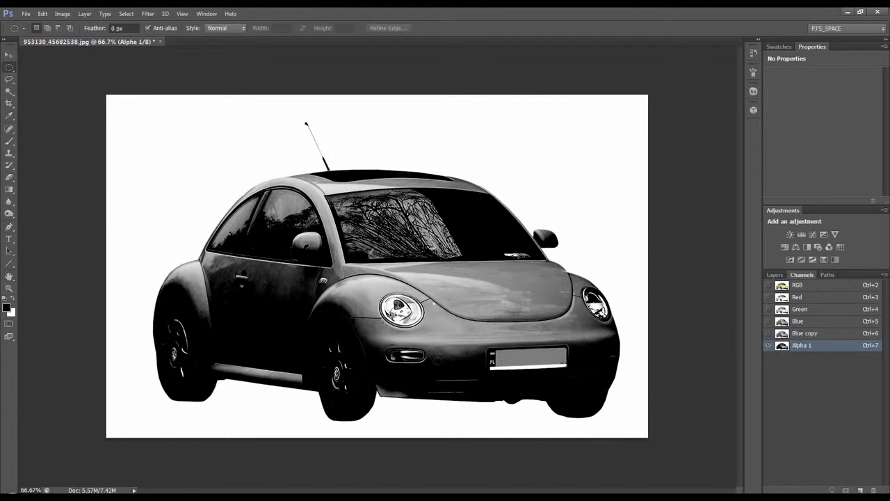
# Calculate another new channel from inverted Source 1 Blue copy and Source 2 Alpha 1 with Color Burn blending
pyautogui.click(70, 14)
pyautogui.click(77, 156)
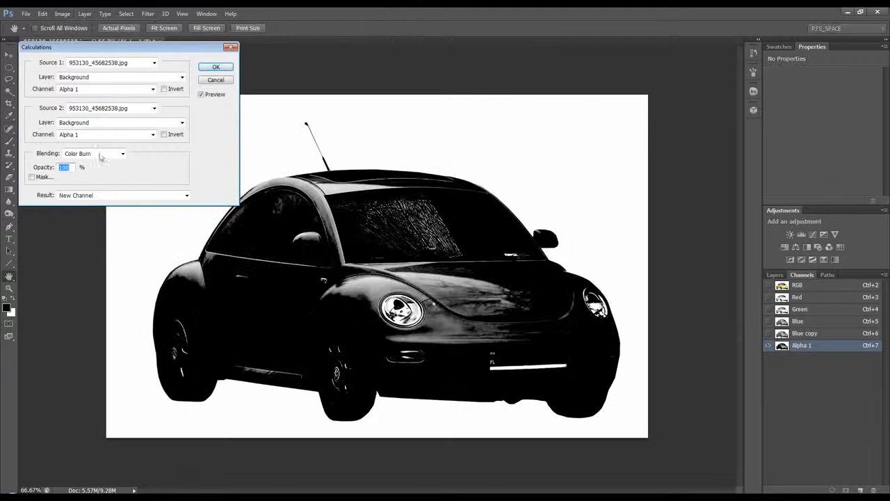
pyautogui.click(104, 89)
pyautogui.click(100, 137)
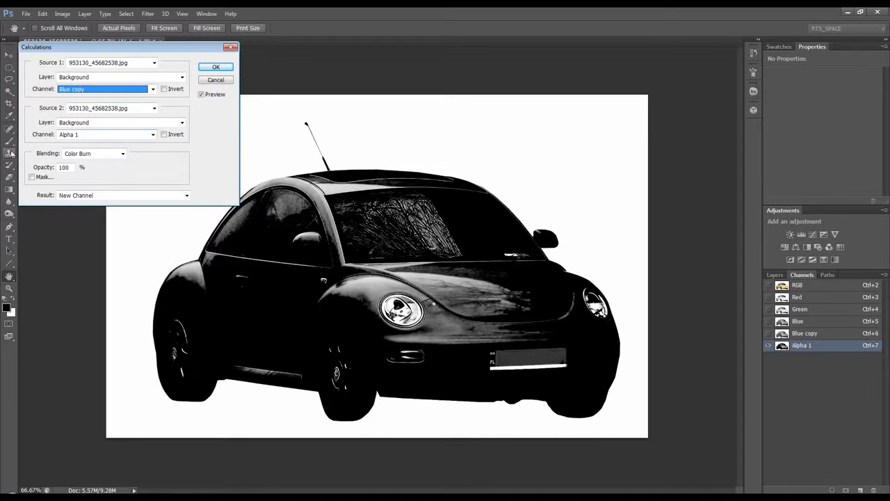
pyautogui.click(164, 89)
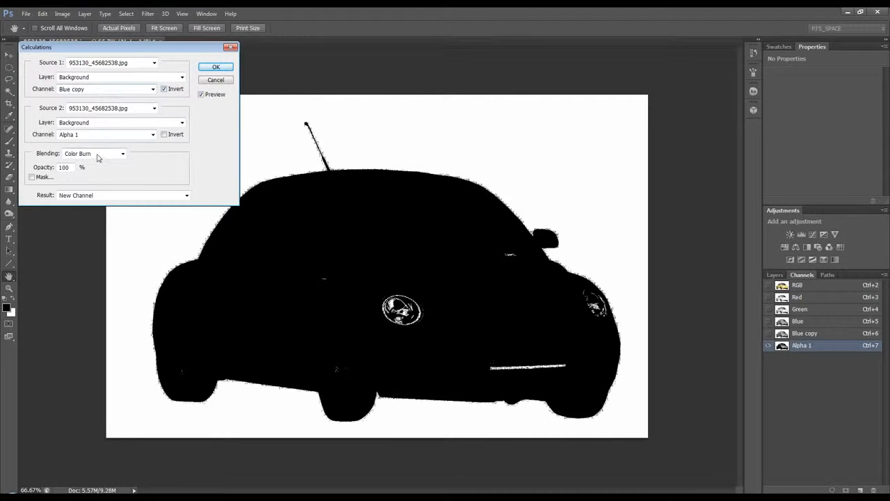
pyautogui.click(213, 67)
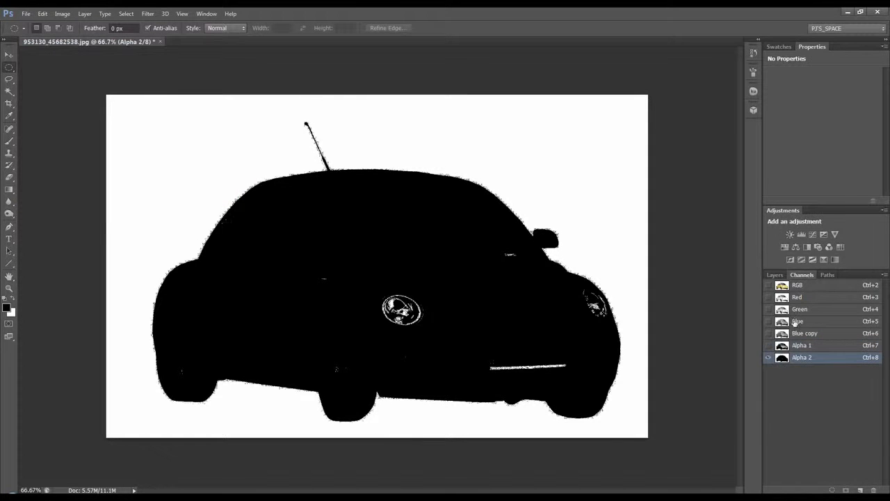
# Try an adjustment layer on the car through a selection from the inverted Alpha 2 channel, and delete the layer and the extra channels
pyautogui.hotkey('ctrl', 'i')
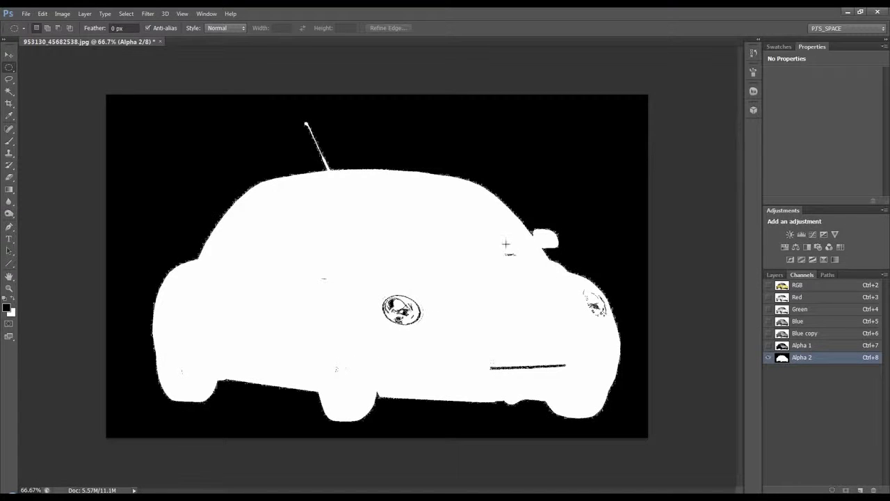
pyautogui.keyDown('ctrl'); pyautogui.click(782, 359); pyautogui.keyUp('ctrl')
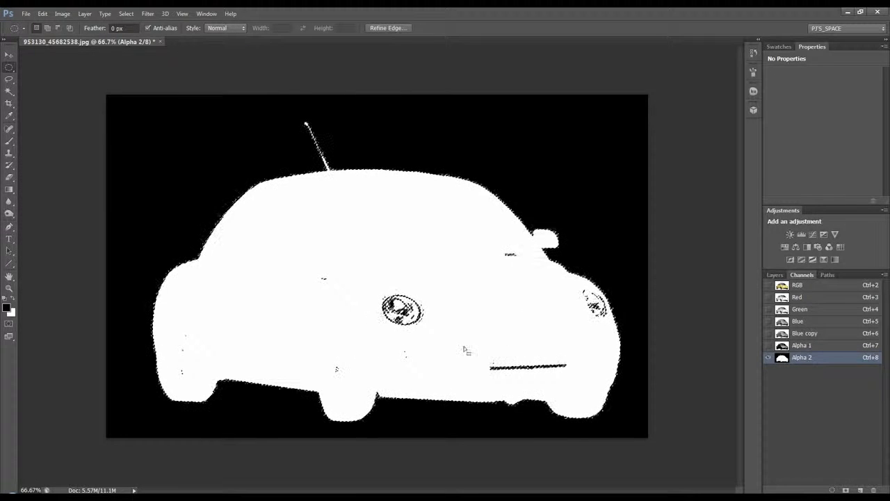
pyautogui.click(775, 274)
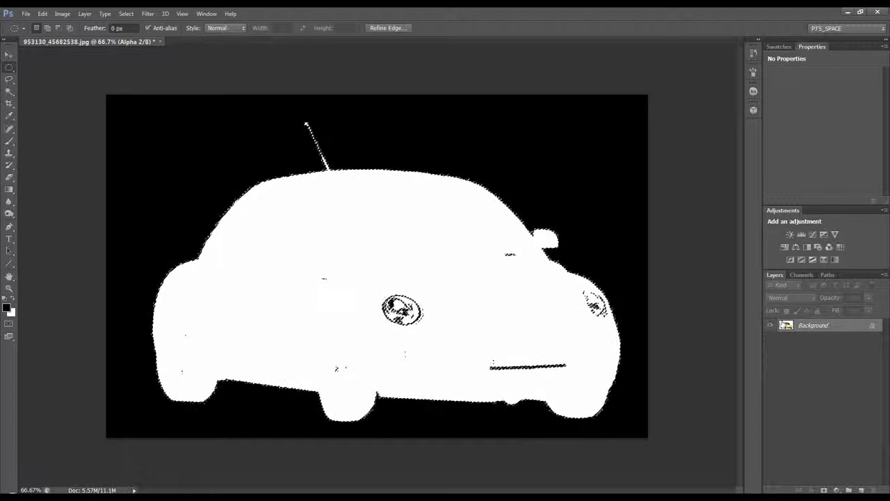
pyautogui.click(832, 491)
pyautogui.click(831, 378)
pyautogui.click(824, 112)
pyautogui.moveTo(823, 112); pyautogui.dragTo(789, 122)
pyautogui.moveTo(786, 327); pyautogui.dragTo(874, 482)
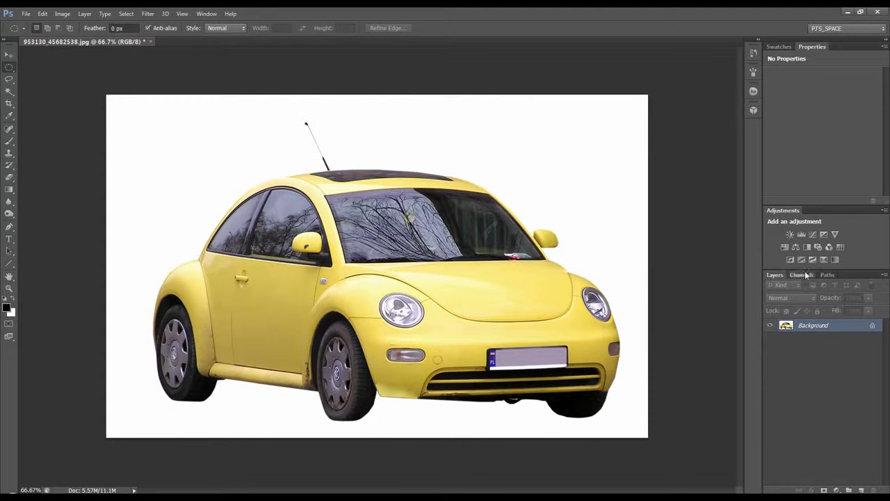
pyautogui.click(803, 274)
pyautogui.click(798, 359)
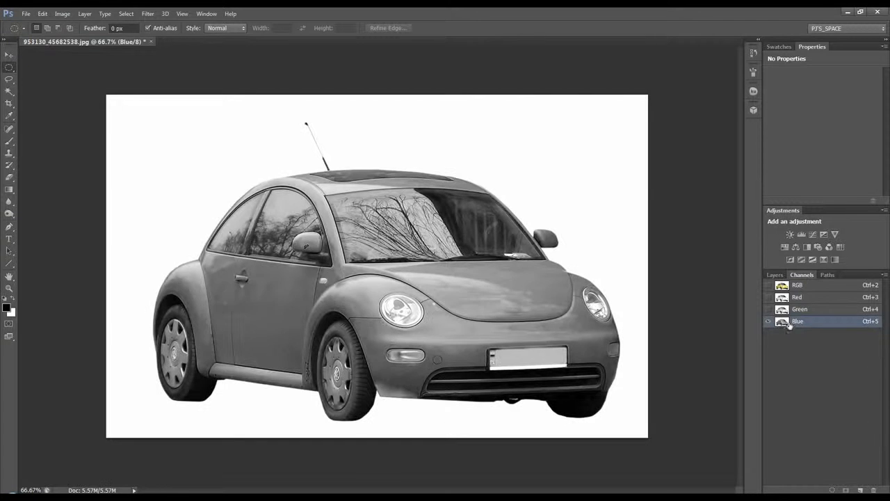
# Compare the car image's Green, Red and Blue channels
pyautogui.click(800, 309)
pyautogui.click(797, 297)
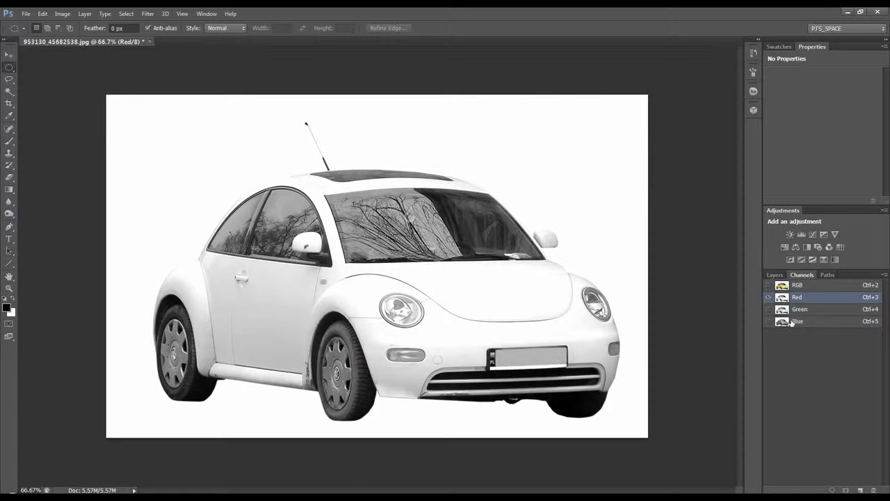
pyautogui.click(797, 321)
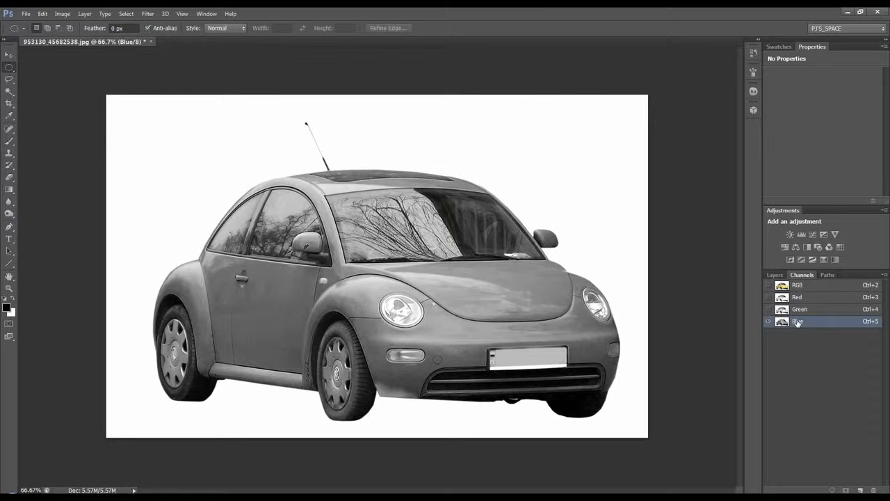
# Duplicate the Blue channel and brush black over the car's door in Normal mode on the copy
pyautogui.moveTo(795, 323); pyautogui.dragTo(860, 490)
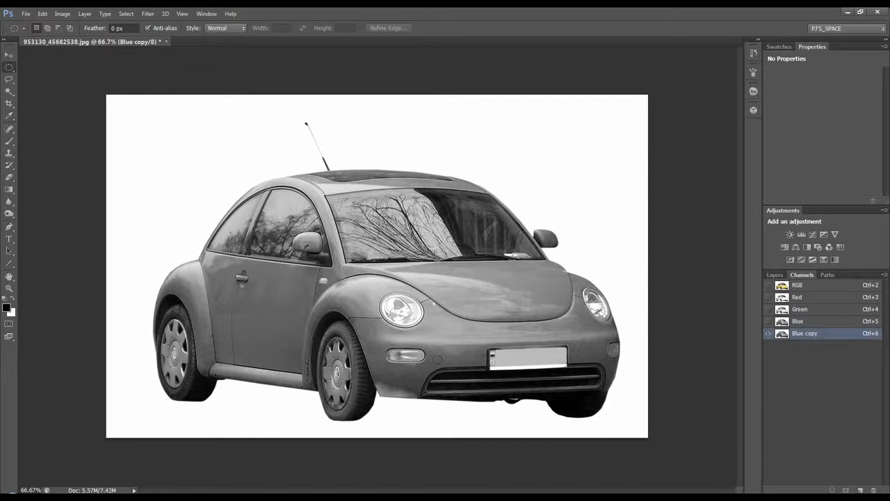
pyautogui.click(9, 141)
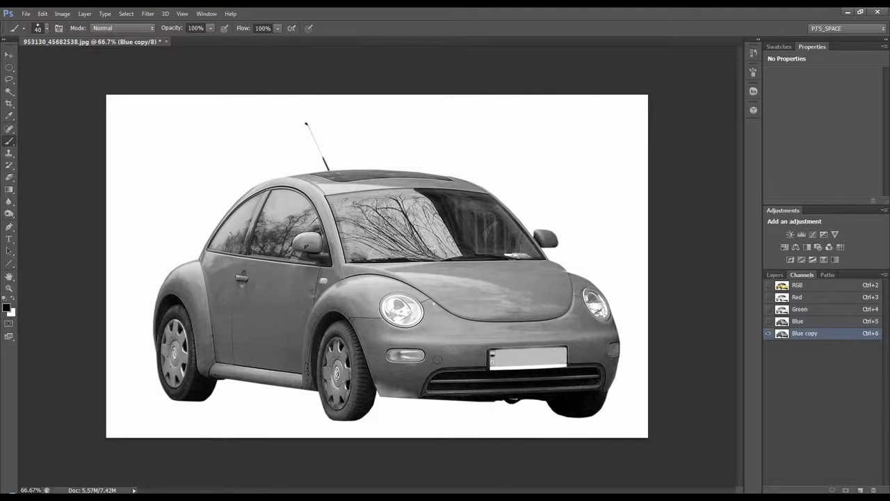
pyautogui.moveTo(265, 293)
pyautogui.mouseDown()
pyautogui.moveTo(292, 309)
pyautogui.moveTo(260, 306)
pyautogui.mouseUp()
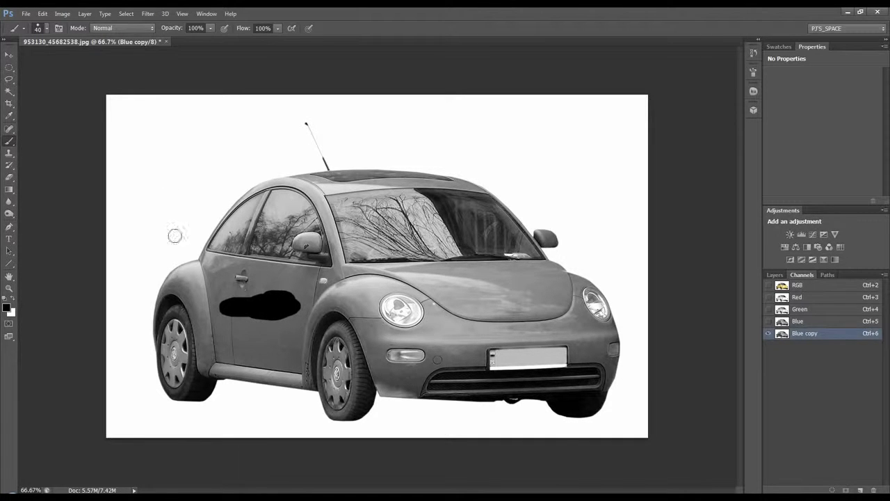
# Paint black over the car in the Blue copy channel with the brush in Overlay mode, enlarging the brush to 142 px
pyautogui.click(132, 32)
pyautogui.click(125, 164)
pyautogui.moveTo(494, 290)
pyautogui.mouseDown()
pyautogui.moveTo(517, 284)
pyautogui.moveTo(463, 281)
pyautogui.moveTo(522, 279)
pyautogui.moveTo(557, 259)
pyautogui.moveTo(506, 277)
pyautogui.moveTo(540, 255)
pyautogui.moveTo(491, 246)
pyautogui.moveTo(515, 254)
pyautogui.moveTo(526, 236)
pyautogui.moveTo(452, 240)
pyautogui.moveTo(522, 215)
pyautogui.moveTo(493, 209)
pyautogui.moveTo(517, 199)
pyautogui.moveTo(437, 192)
pyautogui.moveTo(496, 188)
pyautogui.moveTo(398, 179)
pyautogui.moveTo(368, 165)
pyautogui.moveTo(290, 175)
pyautogui.moveTo(241, 194)
pyautogui.moveTo(211, 227)
pyautogui.moveTo(202, 255)
pyautogui.moveTo(157, 286)
pyautogui.moveTo(147, 318)
pyautogui.moveTo(242, 298)
pyautogui.moveTo(167, 328)
pyautogui.moveTo(216, 359)
pyautogui.moveTo(185, 375)
pyautogui.moveTo(307, 337)
pyautogui.moveTo(284, 358)
pyautogui.moveTo(425, 382)
pyautogui.moveTo(323, 411)
pyautogui.mouseUp()
pyautogui.rightClick(404, 324)
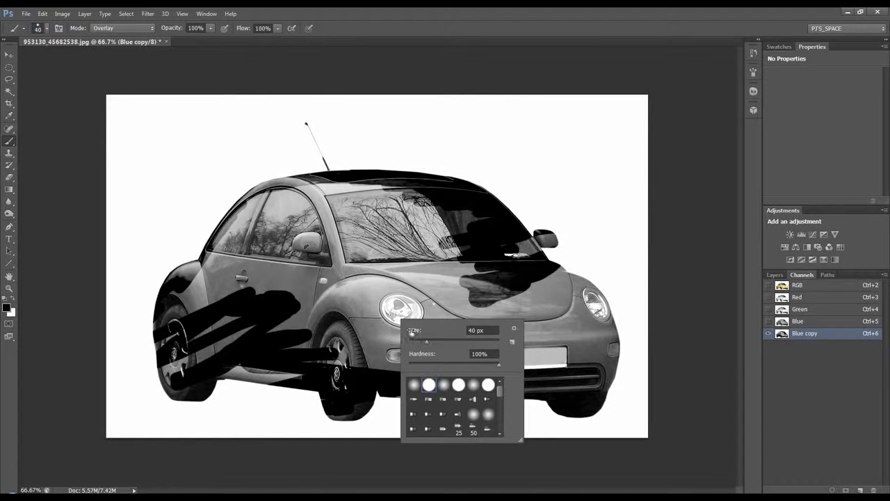
pyautogui.write('142')
pyautogui.press('Return')
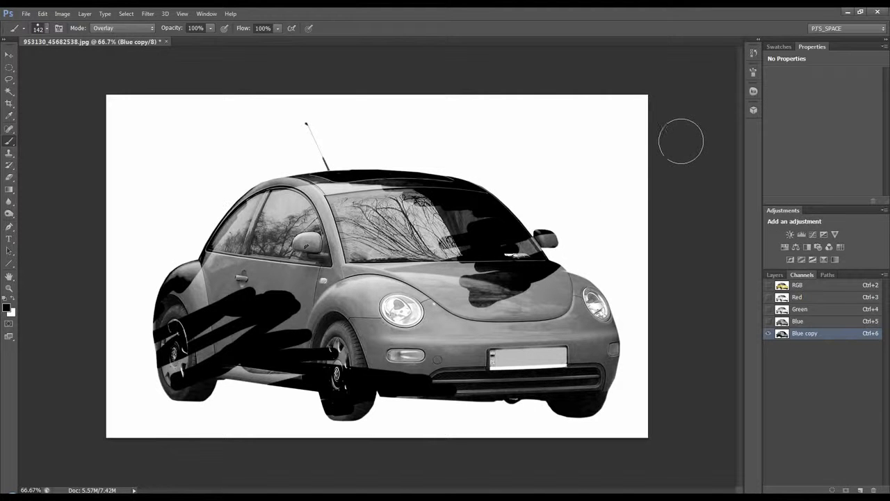
pyautogui.moveTo(471, 288)
pyautogui.mouseDown()
pyautogui.moveTo(431, 219)
pyautogui.moveTo(332, 171)
pyautogui.moveTo(277, 279)
pyautogui.moveTo(178, 375)
pyautogui.moveTo(161, 341)
pyautogui.moveTo(306, 321)
pyautogui.moveTo(348, 369)
pyautogui.moveTo(445, 347)
pyautogui.moveTo(351, 407)
pyautogui.moveTo(557, 369)
pyautogui.moveTo(437, 239)
pyautogui.mouseUp()
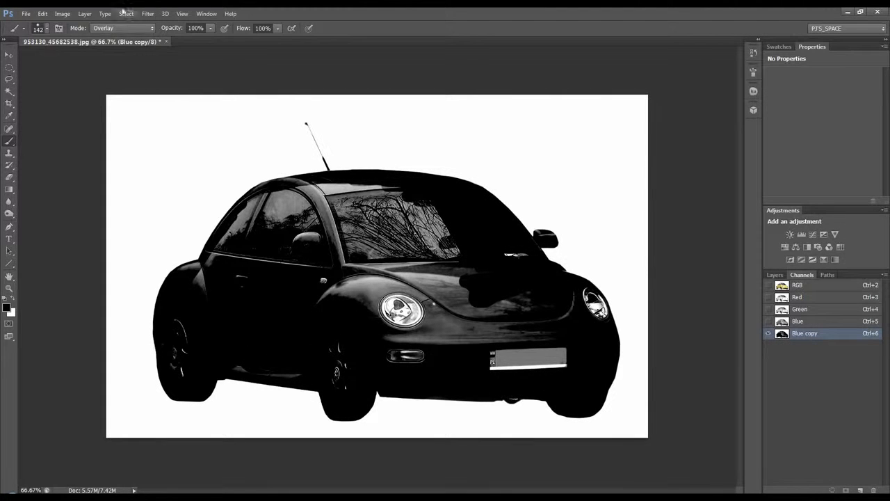
# Fill the Blue copy channel with Black in Overlay mode at 100% opacity
pyautogui.hotkey('shift', 'F5')
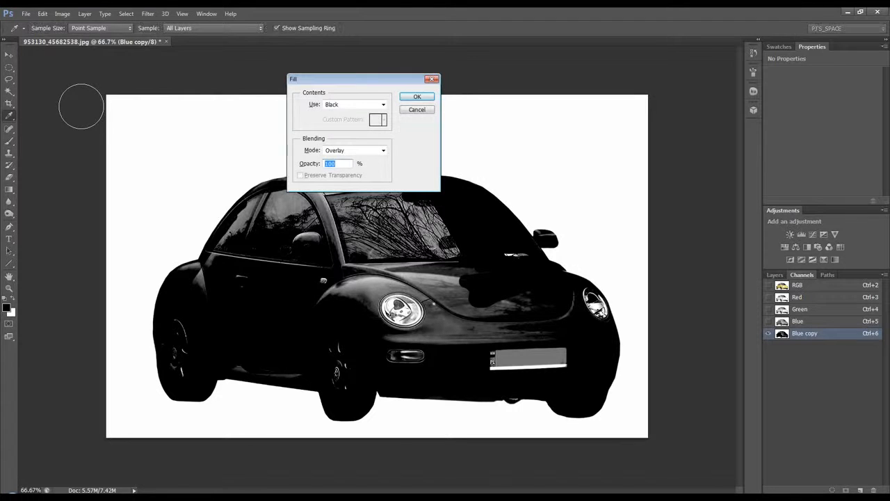
pyautogui.moveTo(410, 79); pyautogui.dragTo(388, 61)
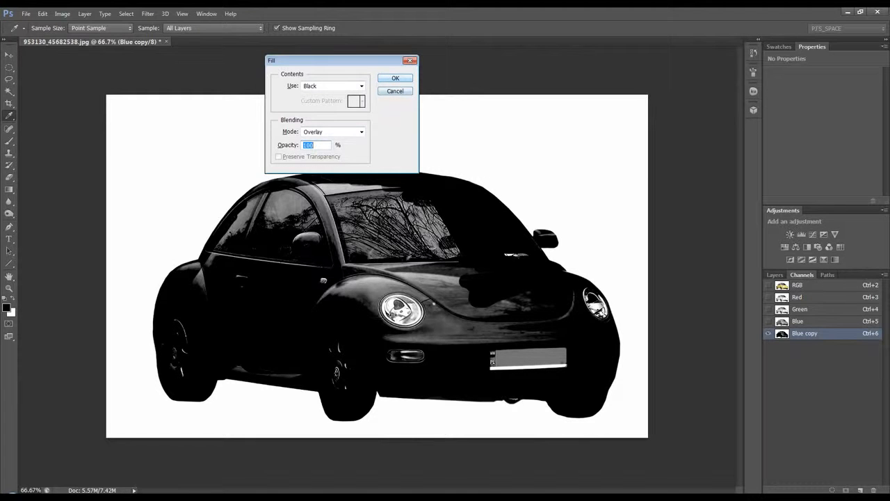
pyautogui.click(396, 78)
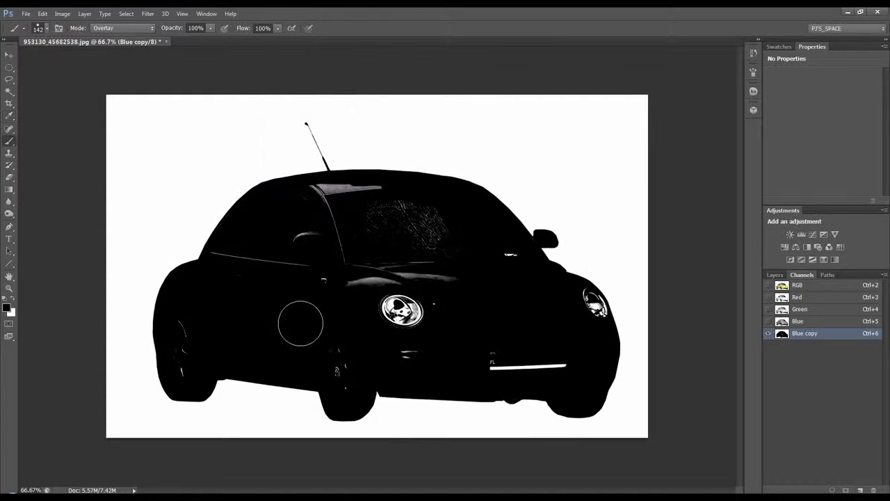
pyautogui.moveTo(574, 317); pyautogui.dragTo(666, 327)
# Apply Levels to the Blue copy channel with the black input level at 246
pyautogui.hotkey('ctrl', 'l')
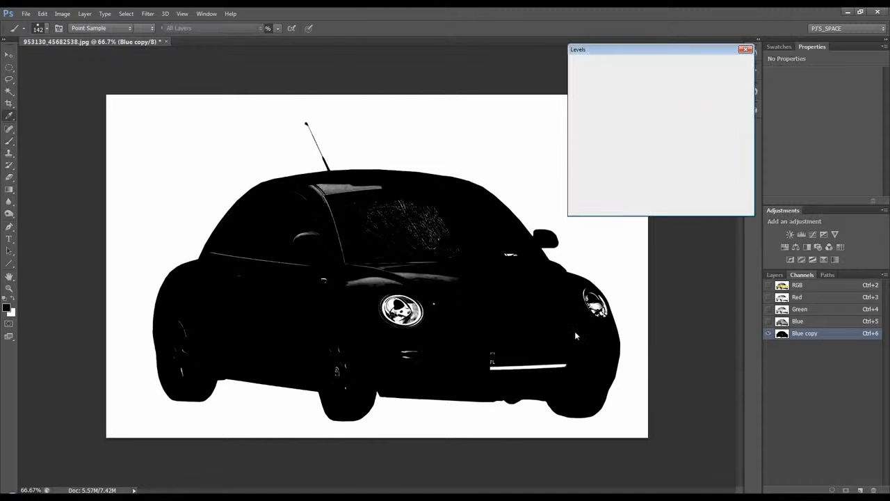
pyautogui.moveTo(582, 155); pyautogui.dragTo(697, 159)
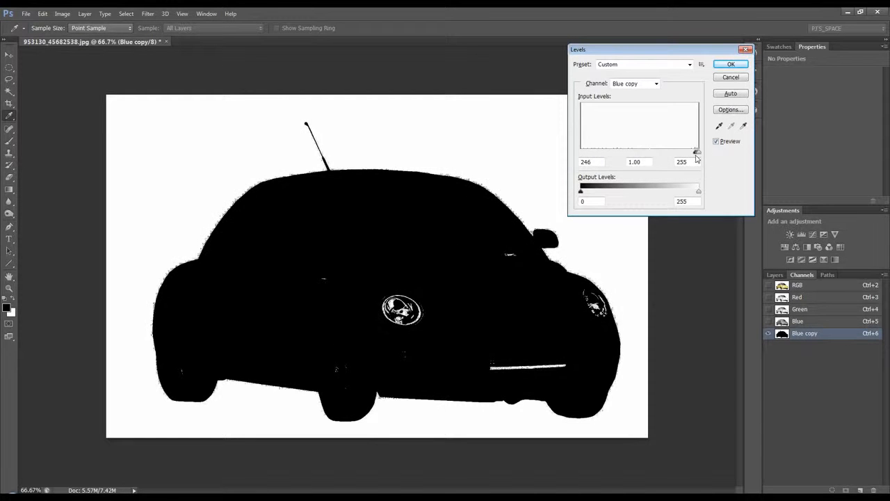
pyautogui.click(730, 63)
# Paint black over the white specks at the base of the windshield in the Blue copy channel with the brush in Normal mode
pyautogui.press('b')
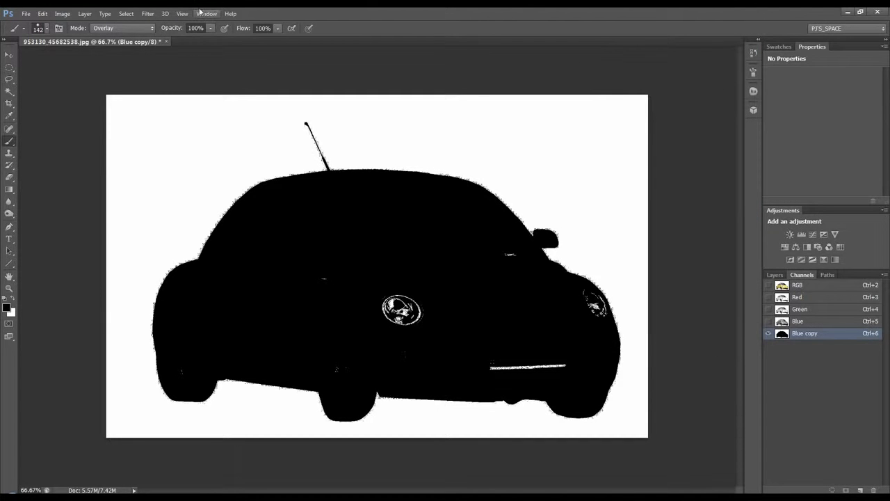
pyautogui.click(148, 29)
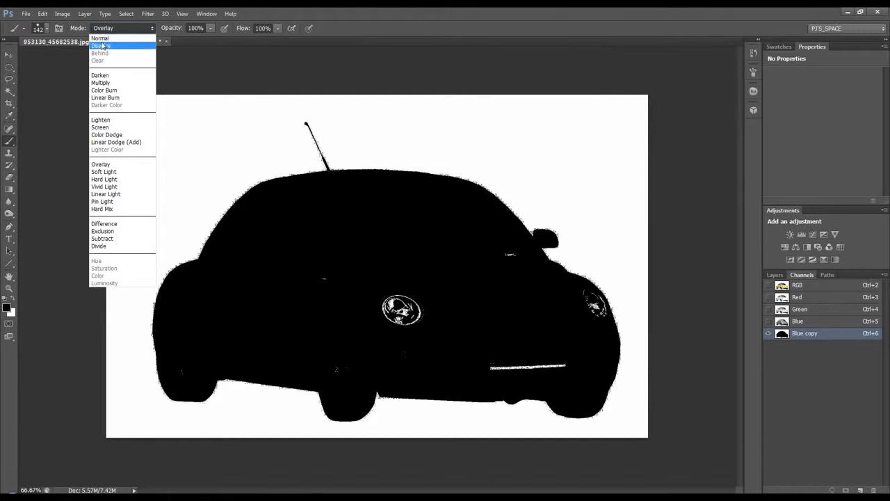
pyautogui.click(101, 38)
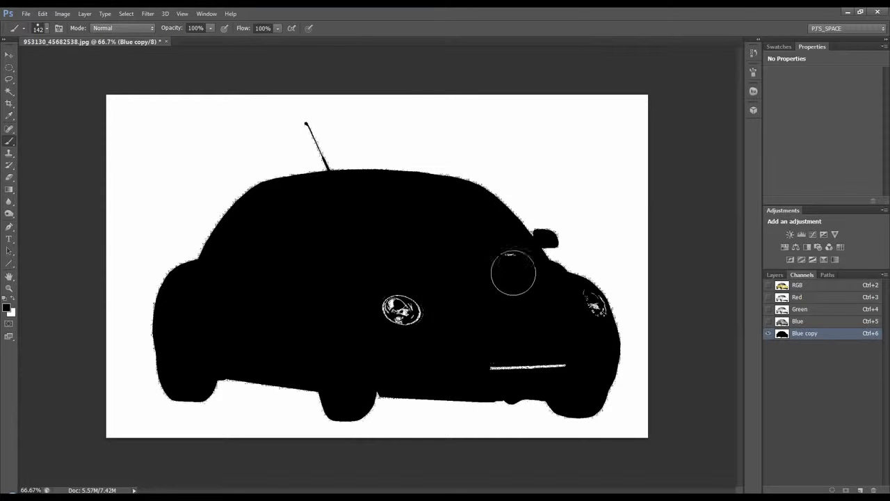
pyautogui.click(510, 266)
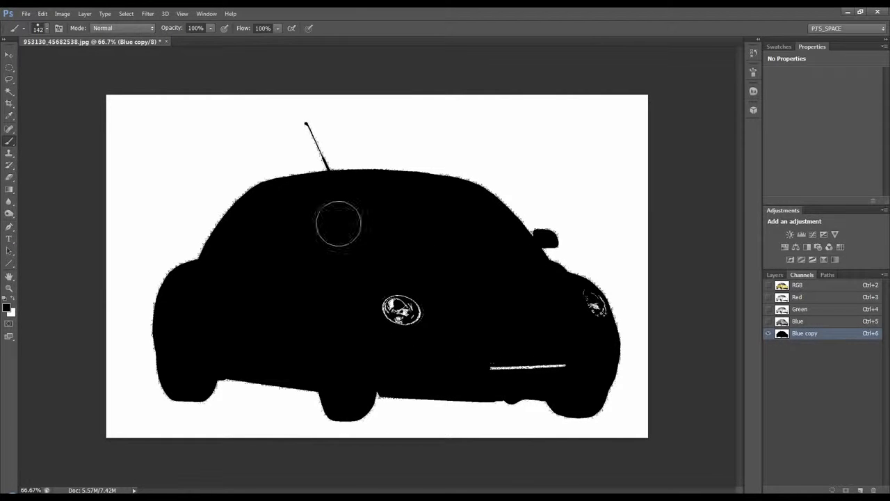
# Erase the antenna above the roof from the Blue copy channel by painting over it with white
pyautogui.press('x')
pyautogui.moveTo(294, 119); pyautogui.dragTo(311, 134)
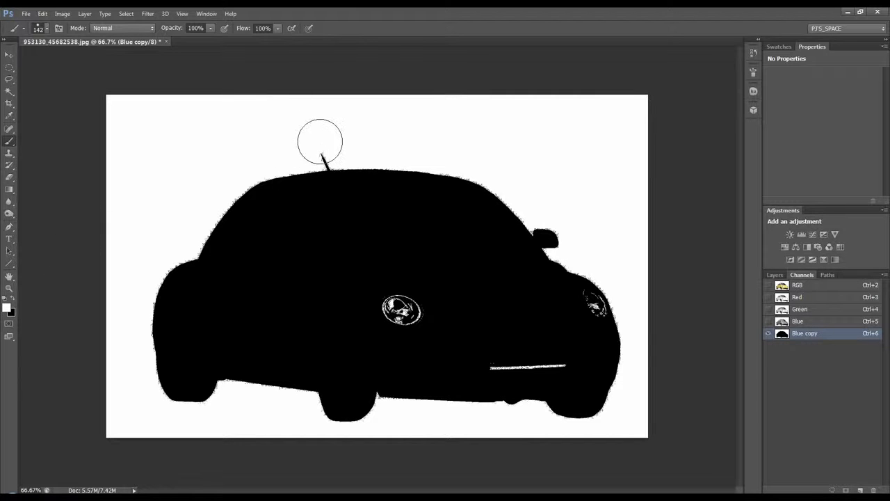
pyautogui.click(329, 149)
# Invert the Blue copy channel and load it as a selection on the RGB composite image
pyautogui.hotkey('ctrl', 'i')
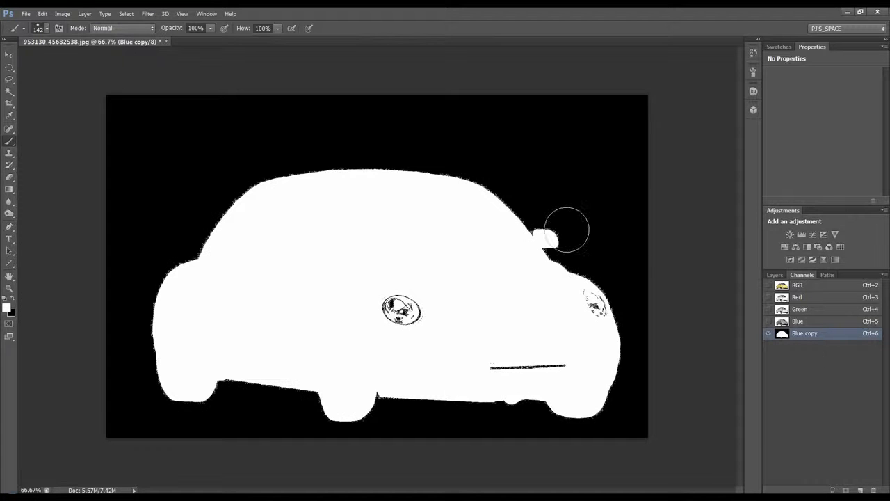
pyautogui.keyDown('ctrl'); pyautogui.click(782, 334); pyautogui.keyUp('ctrl')
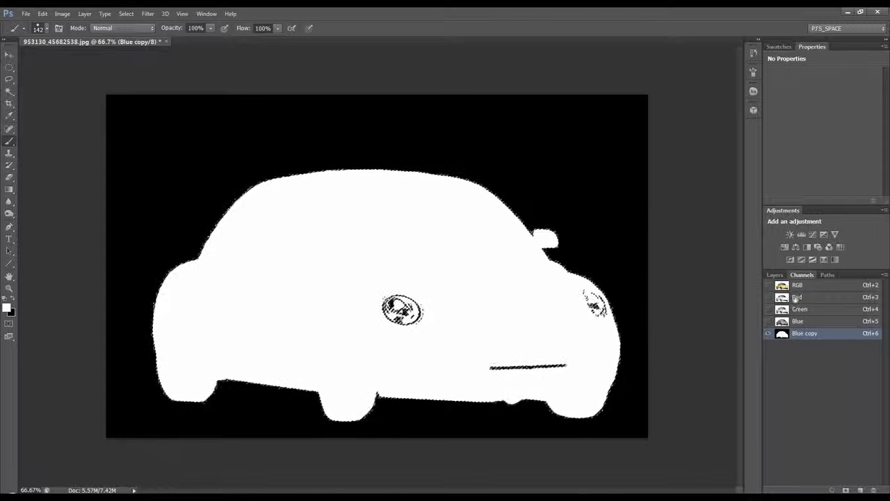
pyautogui.hotkey('ctrl', '2')
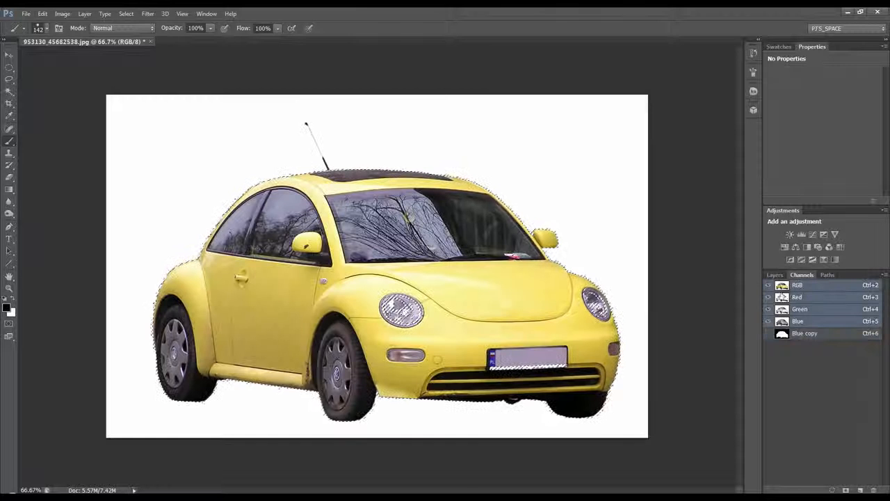
# Add a Hue/Saturation adjustment layer masked to the car selection with Hue +148, Saturation +38 and Lightness -30
pyautogui.click(775, 275)
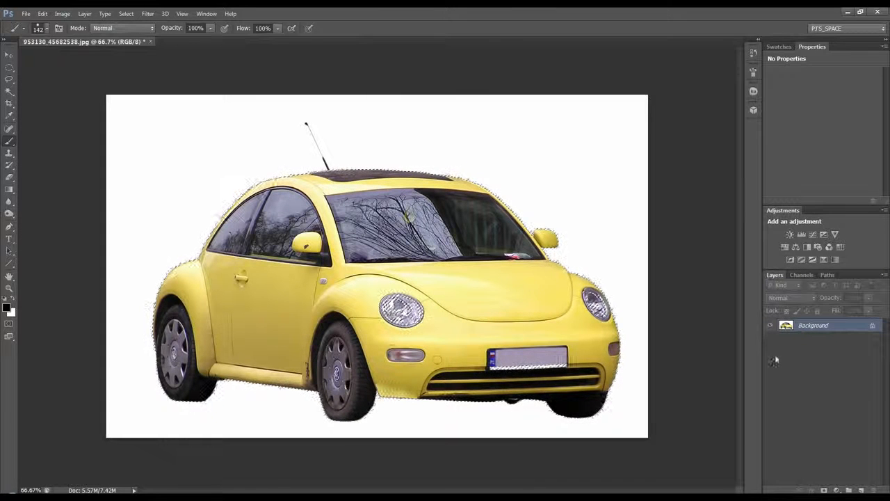
pyautogui.click(837, 490)
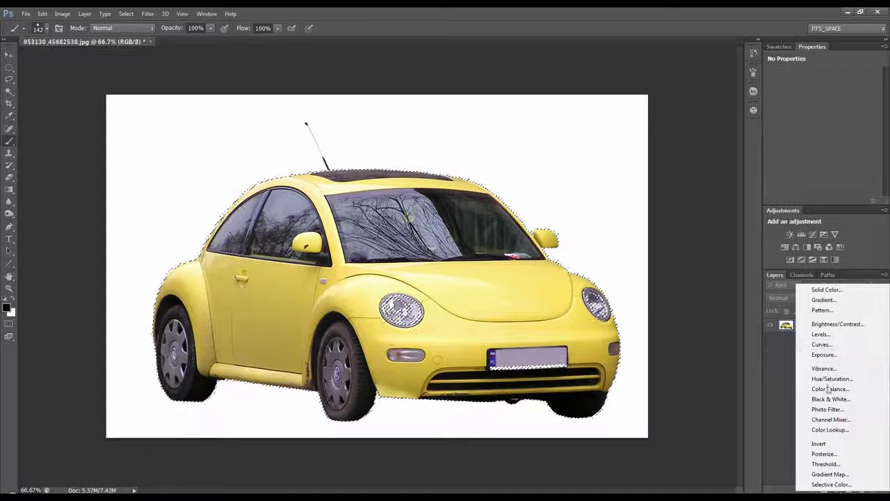
pyautogui.click(832, 378)
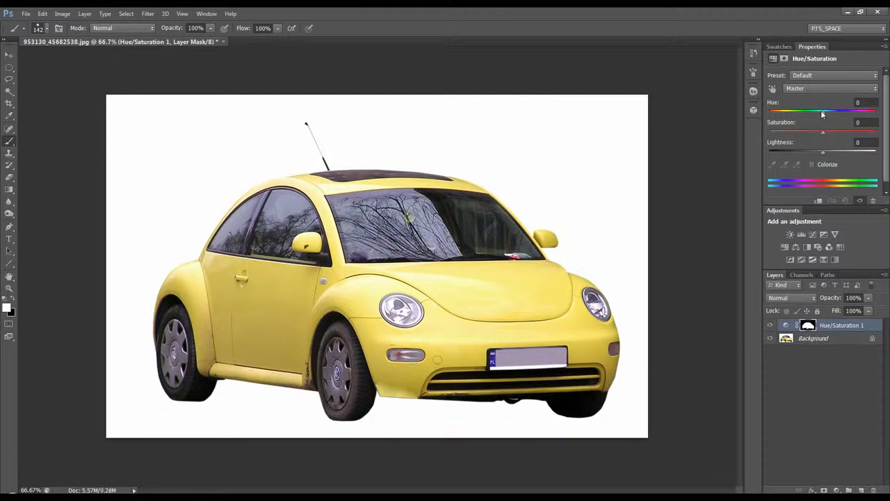
pyautogui.moveTo(824, 113); pyautogui.dragTo(868, 117)
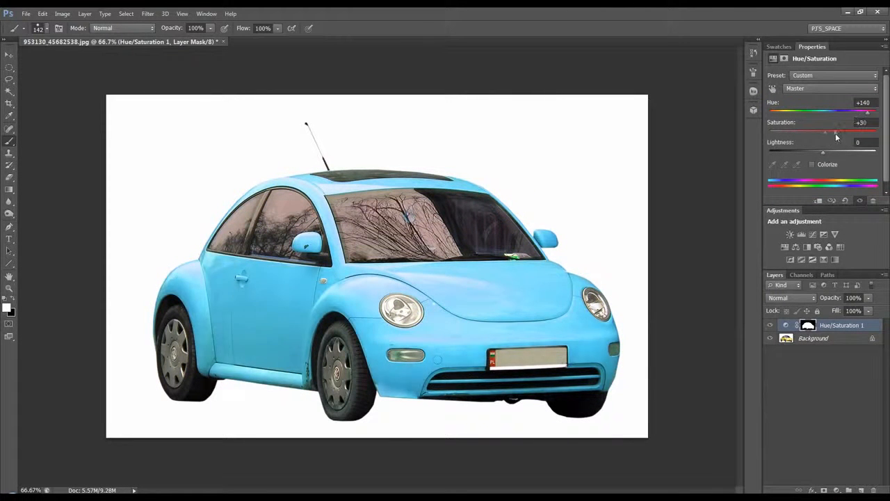
pyautogui.moveTo(821, 154); pyautogui.dragTo(808, 156)
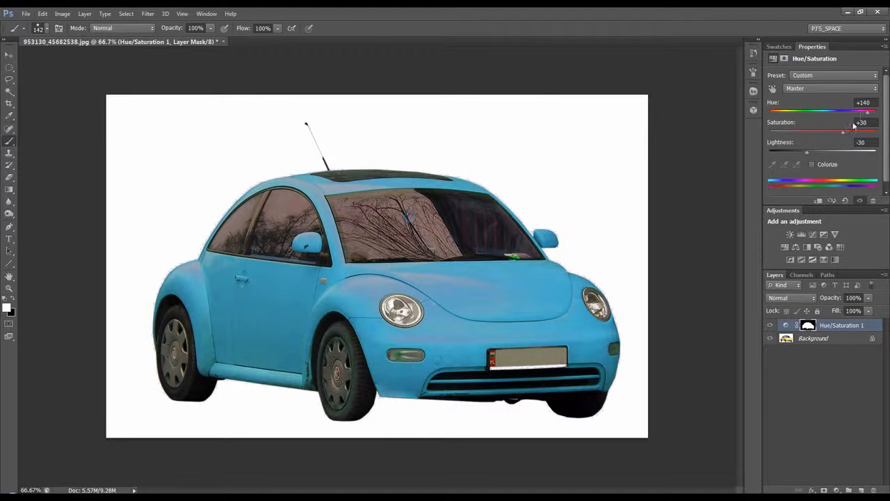
pyautogui.moveTo(866, 120); pyautogui.dragTo(869, 120)
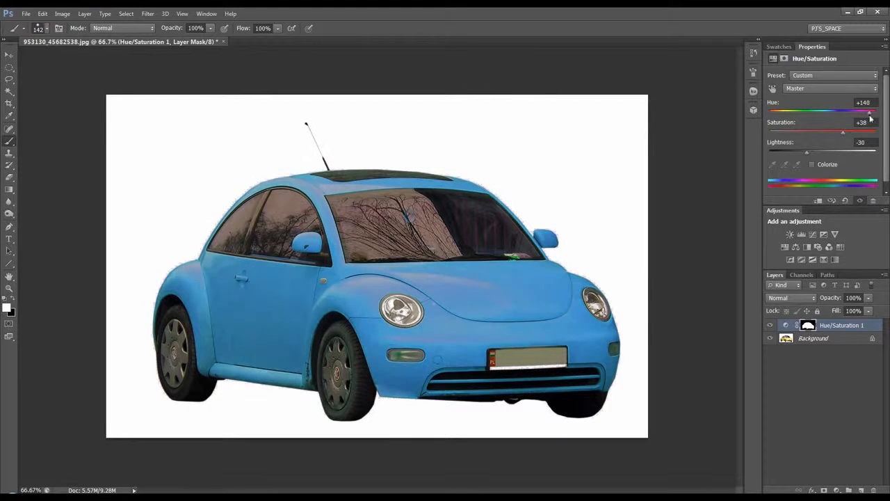
pyautogui.click(801, 276)
pyautogui.click(775, 276)
pyautogui.click(798, 275)
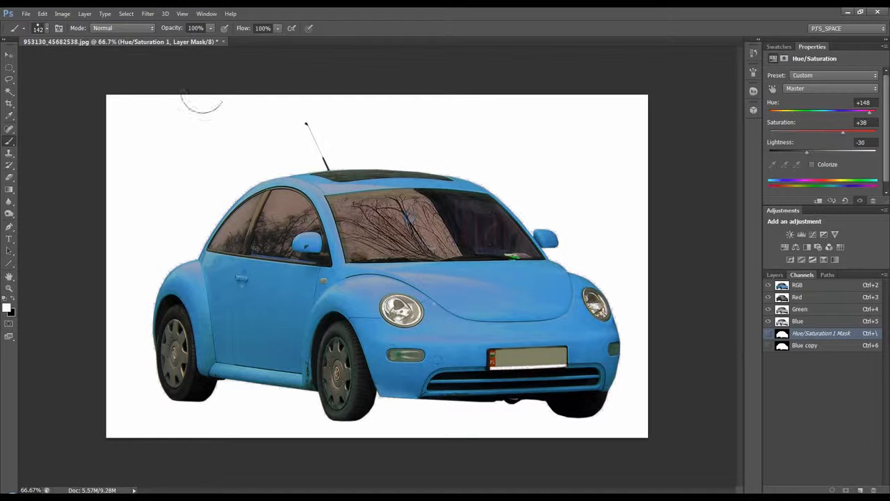
pyautogui.click(42, 15)
pyautogui.moveTo(60, 15)
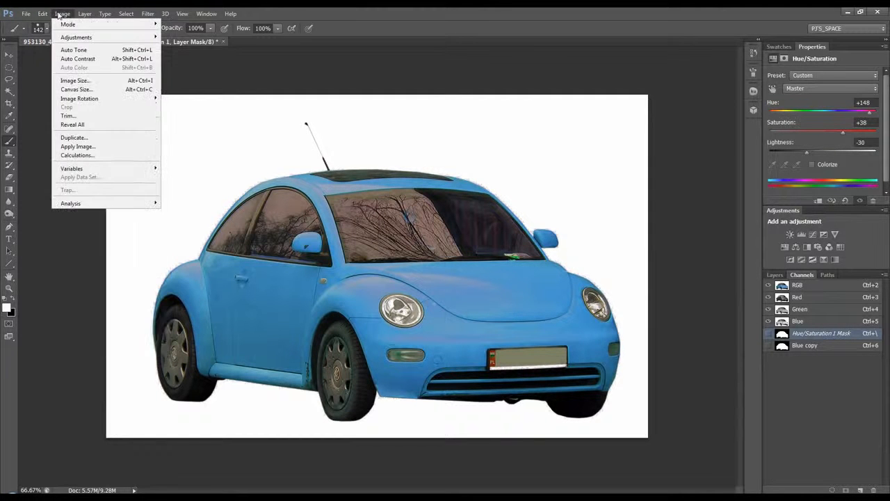
pyautogui.click(421, 250)
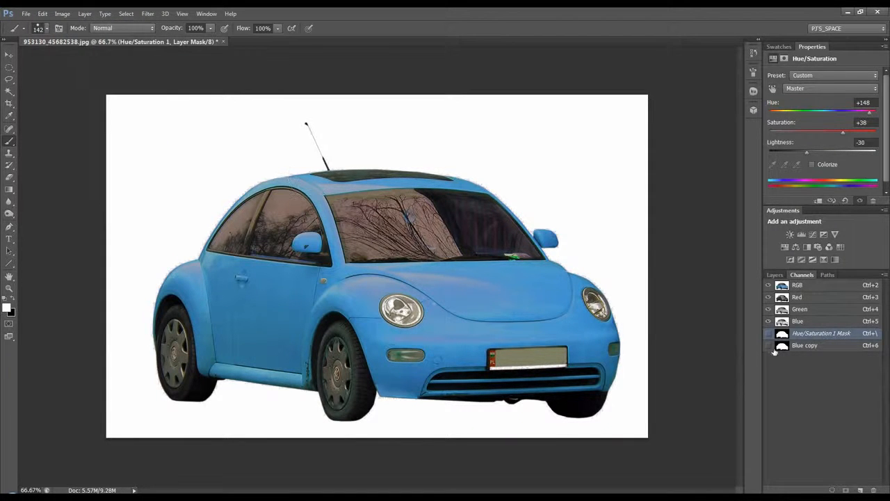